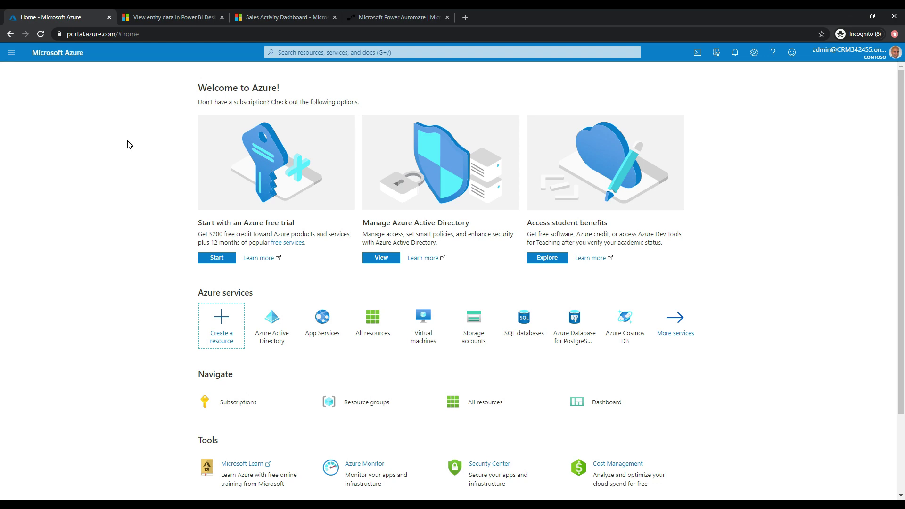
Switch to the 'View entity data in Power BI Desktop' documentation article tab.
left_click(171, 19)
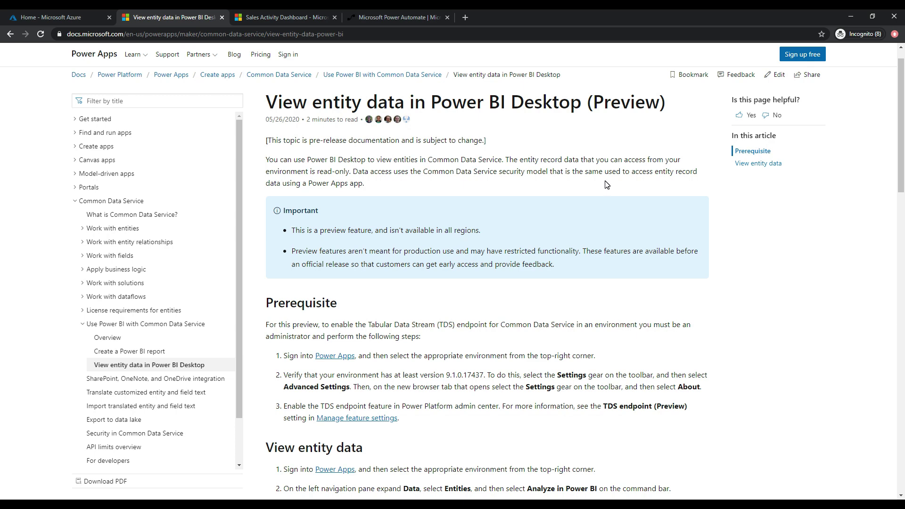
Find the required minimum version 9.1.0.17437 under Prerequisites, then switch to the Sales Activity Dashboard.
scroll(607, 184, "down", 2)
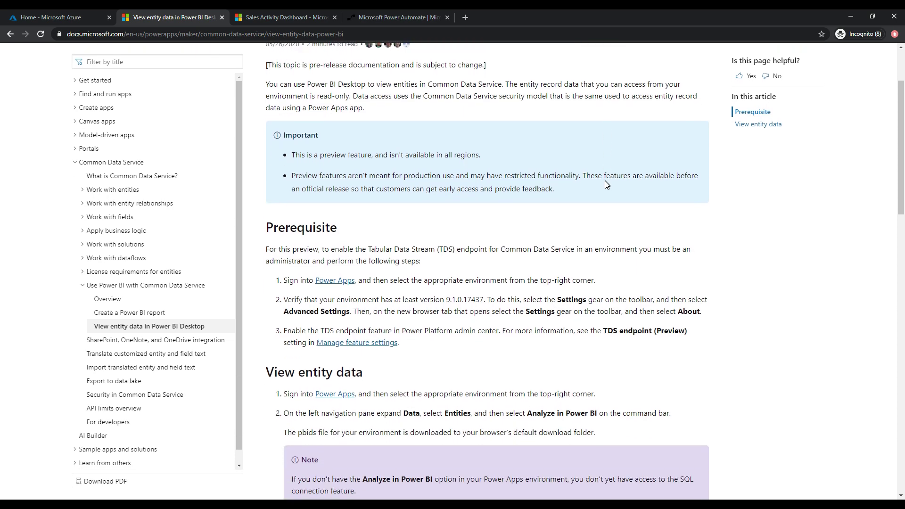
scroll(607, 184, "down", 3)
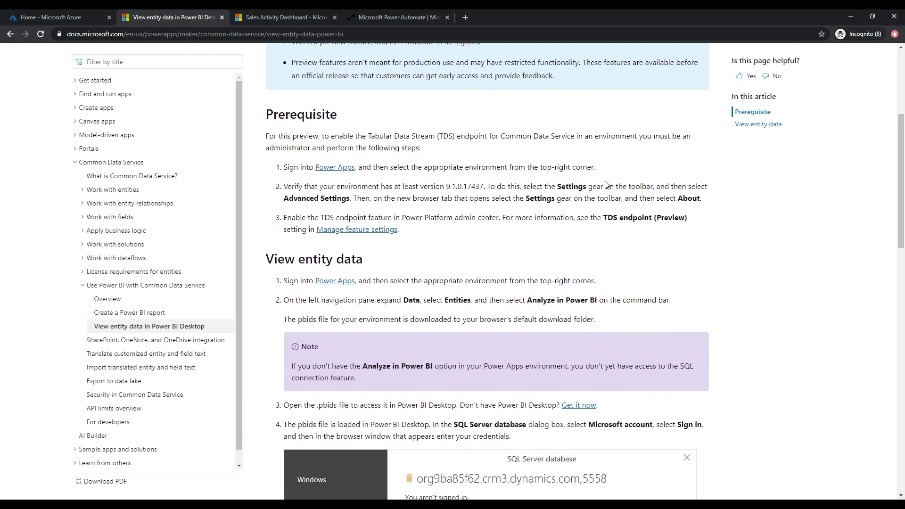
scroll(606, 181, "up", 5)
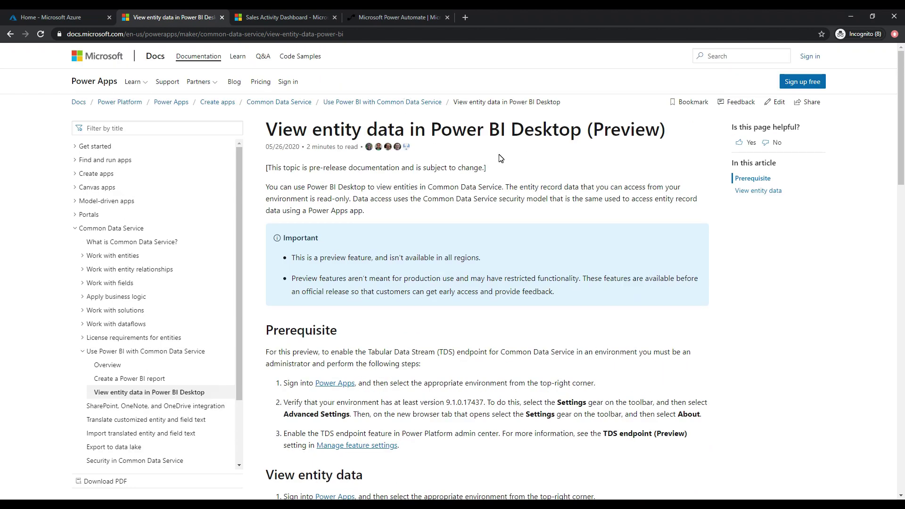
scroll(501, 158, "down", 5)
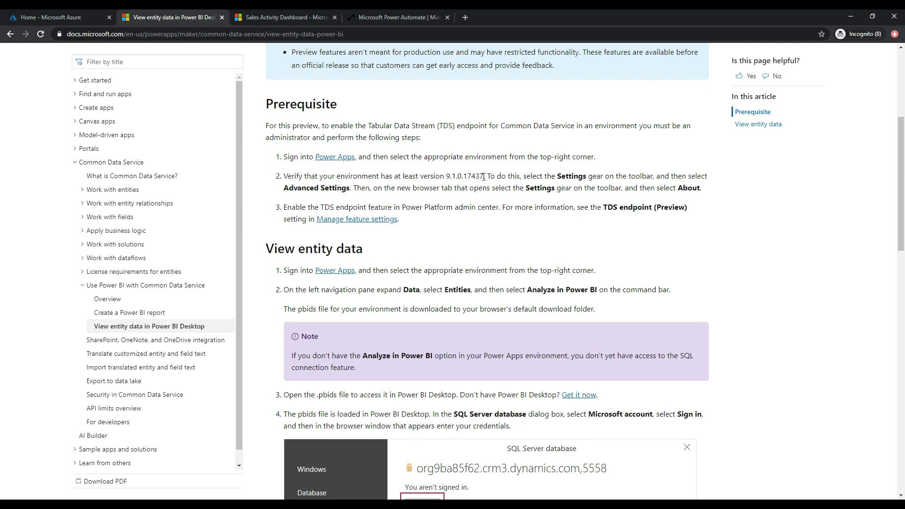
left_click_drag(483, 177, 447, 180)
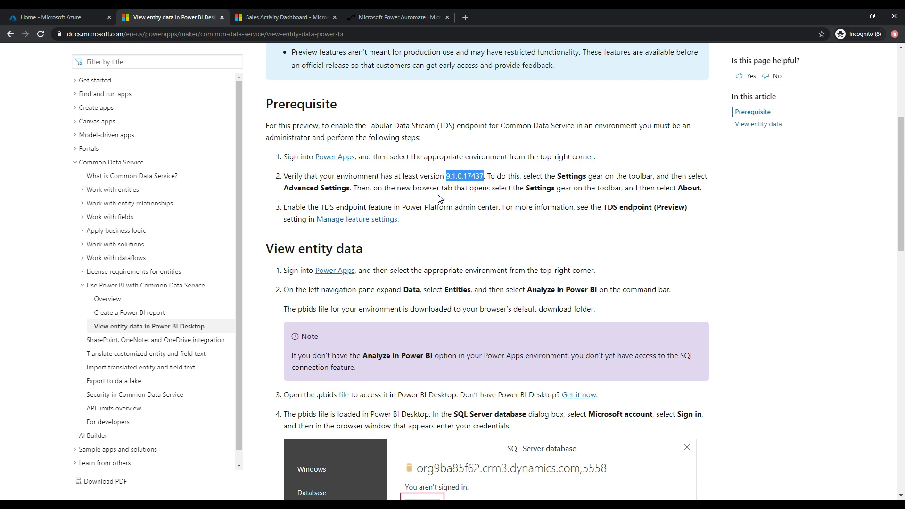
left_click(438, 196)
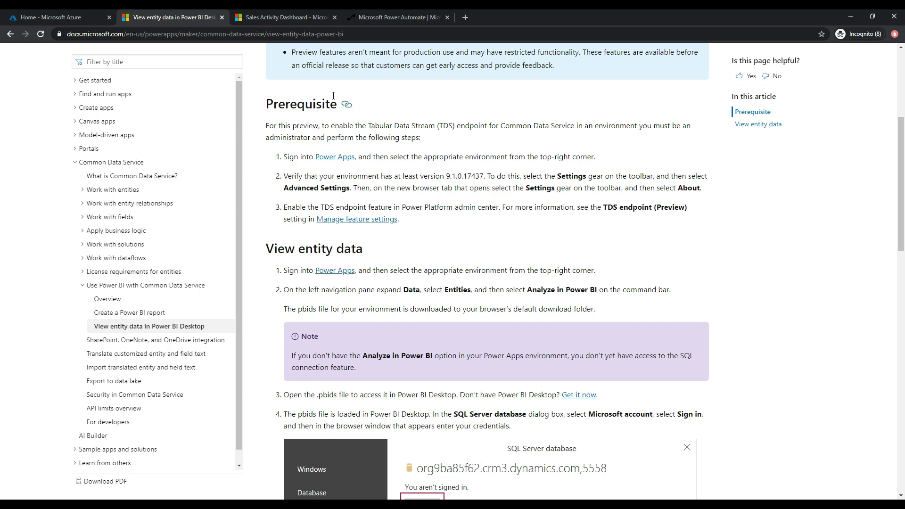
left_click(293, 19)
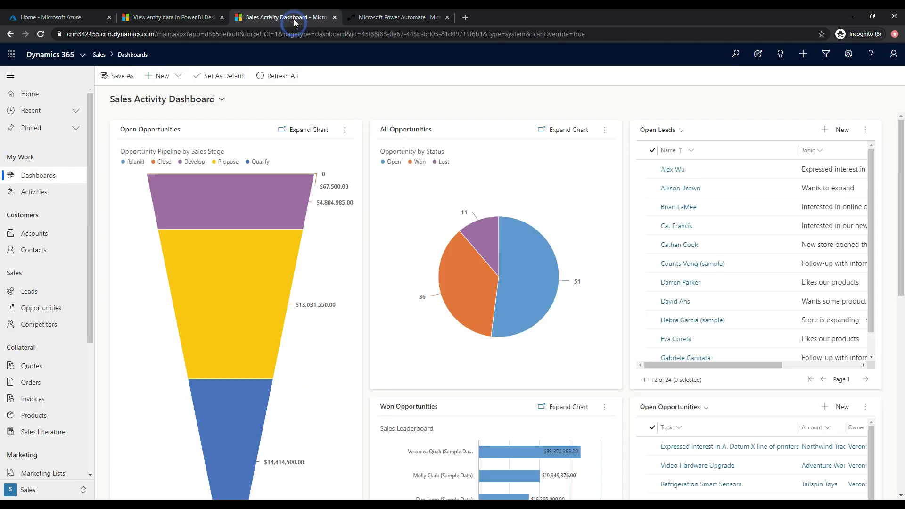
Check the Dynamics 365 server version 9.1.0.17162 in Settings > About, then switch to Power Automate.
left_click(850, 56)
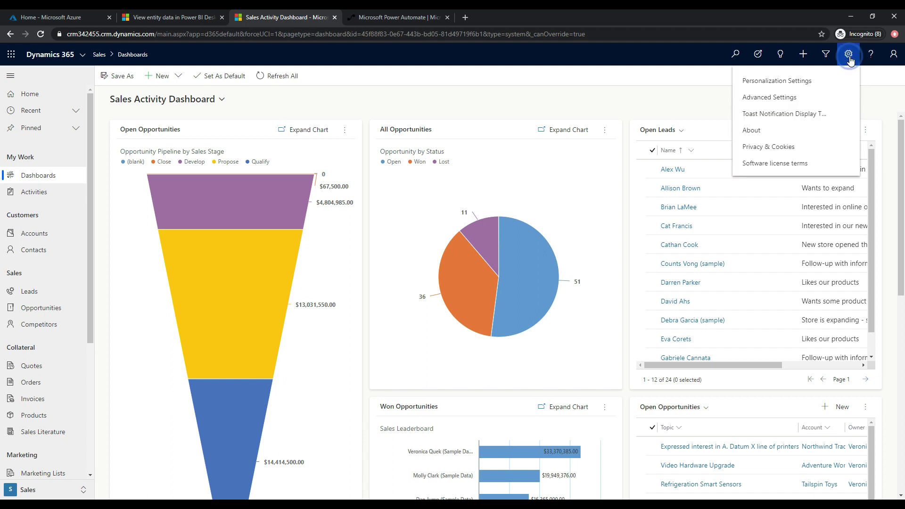
left_click(775, 134)
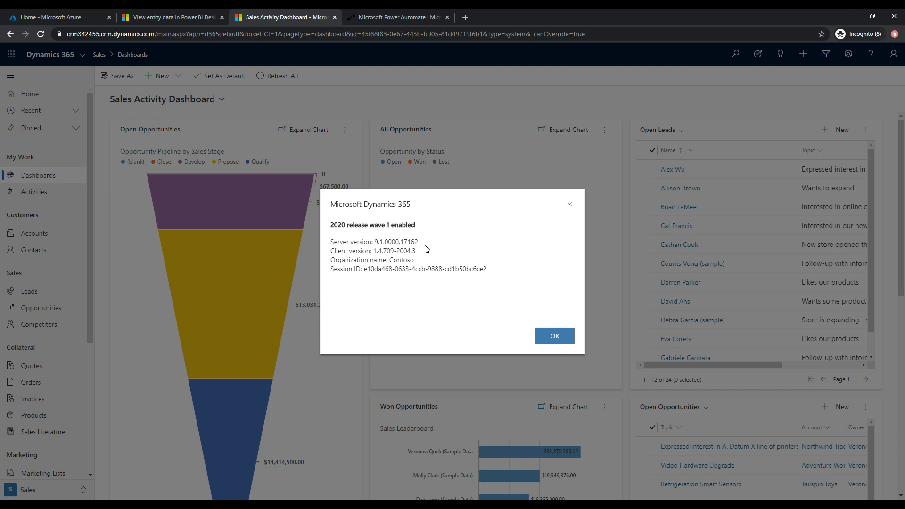
left_click(554, 336)
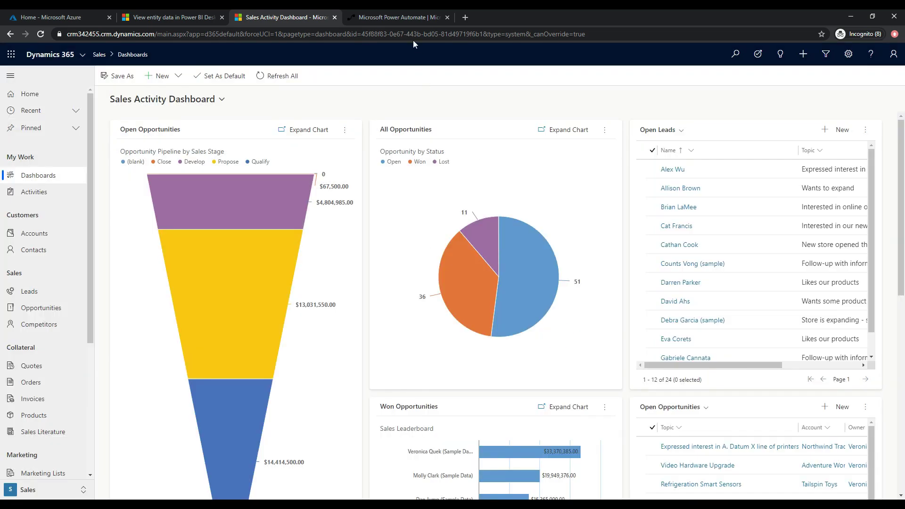
left_click(403, 18)
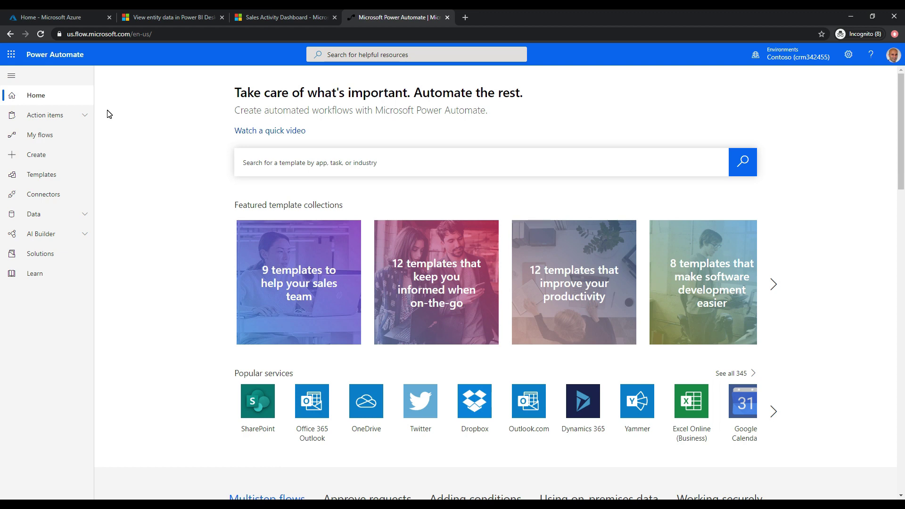
Create a blank scheduled flow 'Check Power Platform Version Number' that repeats every 1 day.
left_click(61, 136)
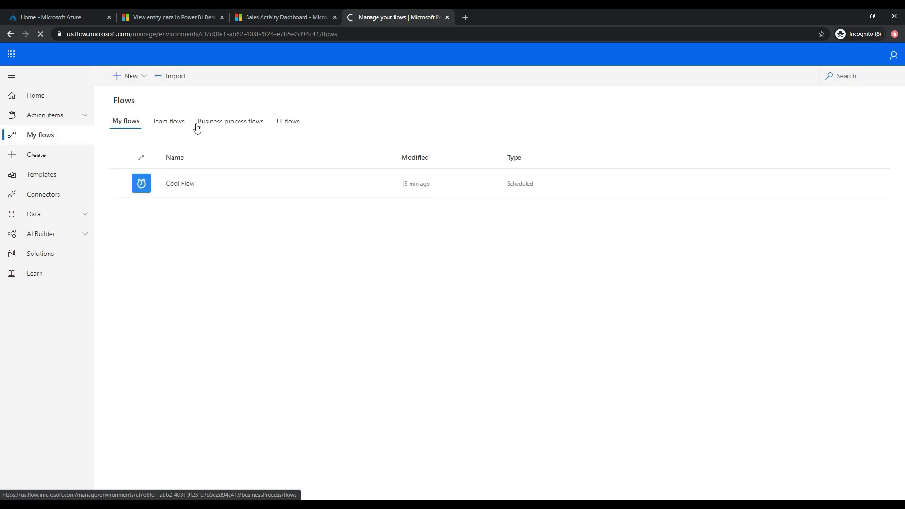
left_click(134, 81)
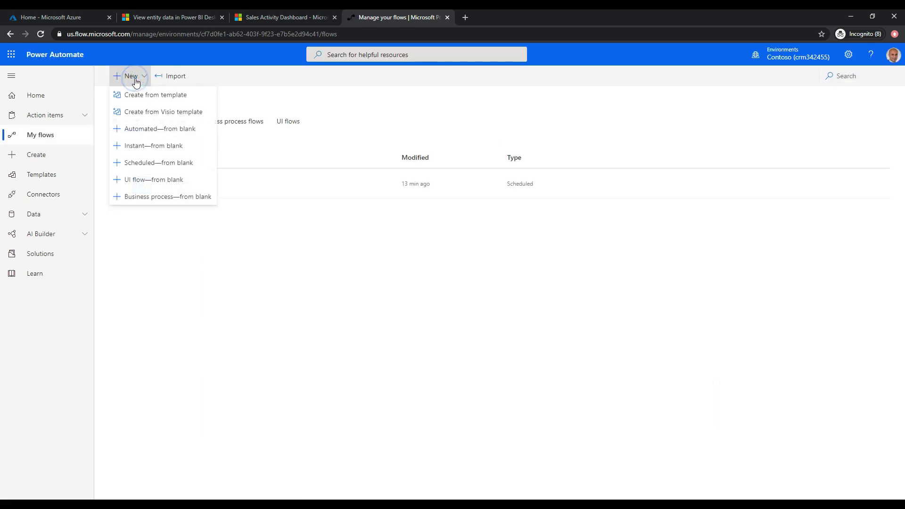
left_click(158, 163)
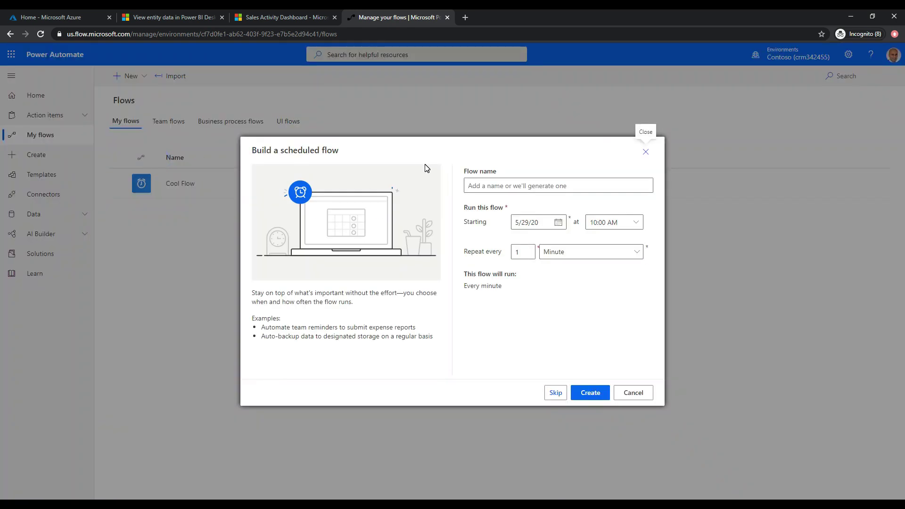
left_click(494, 186)
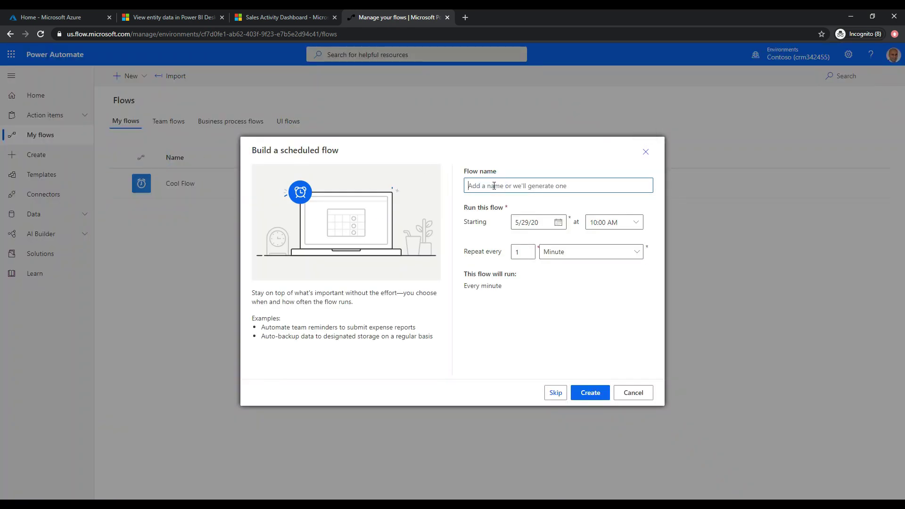
type("Check Power Platform Version Number")
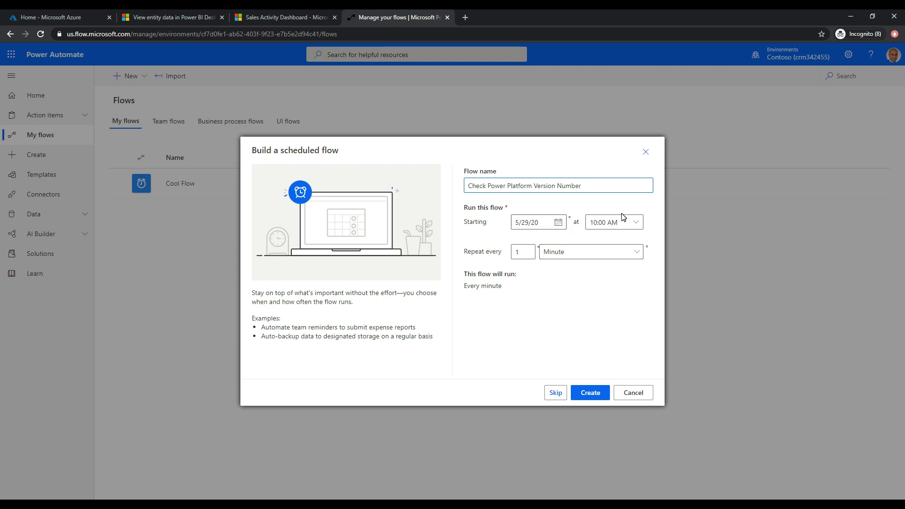
left_click(559, 256)
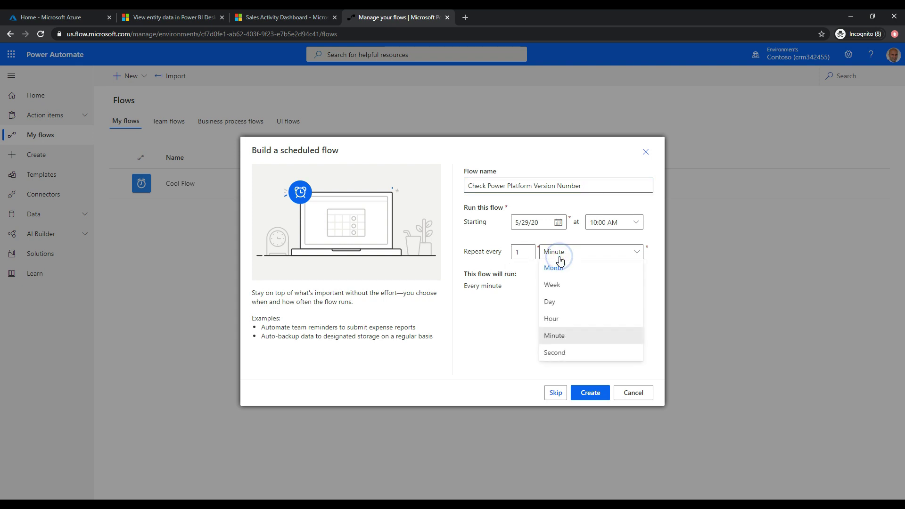
left_click(558, 305)
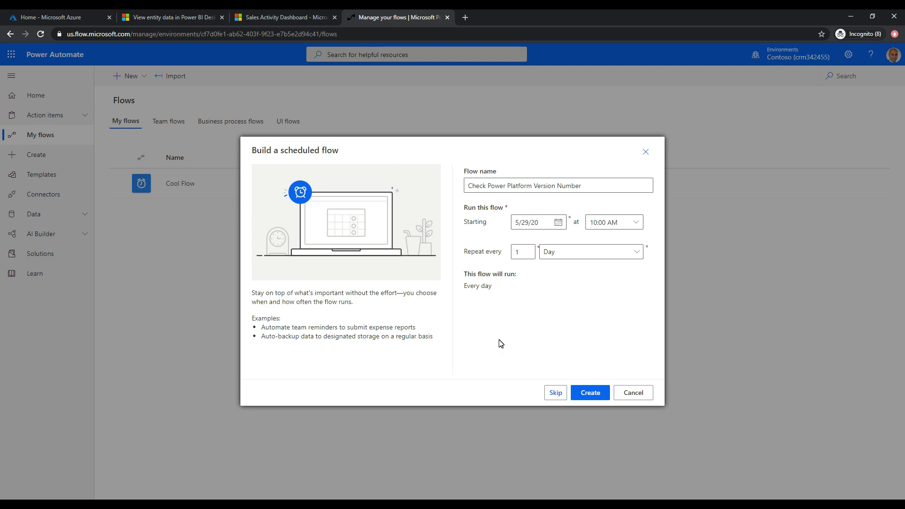
left_click(595, 399)
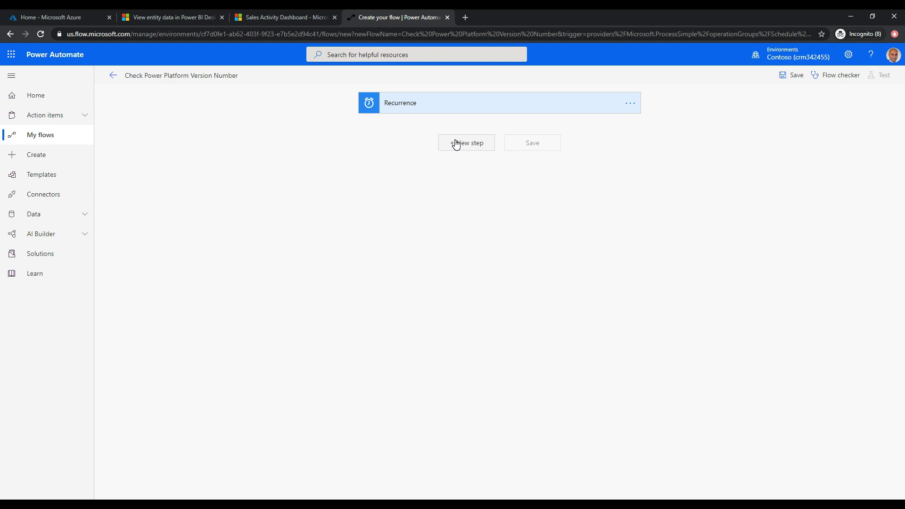
Open a new blank browser tab beside the flow editor.
left_click(466, 17)
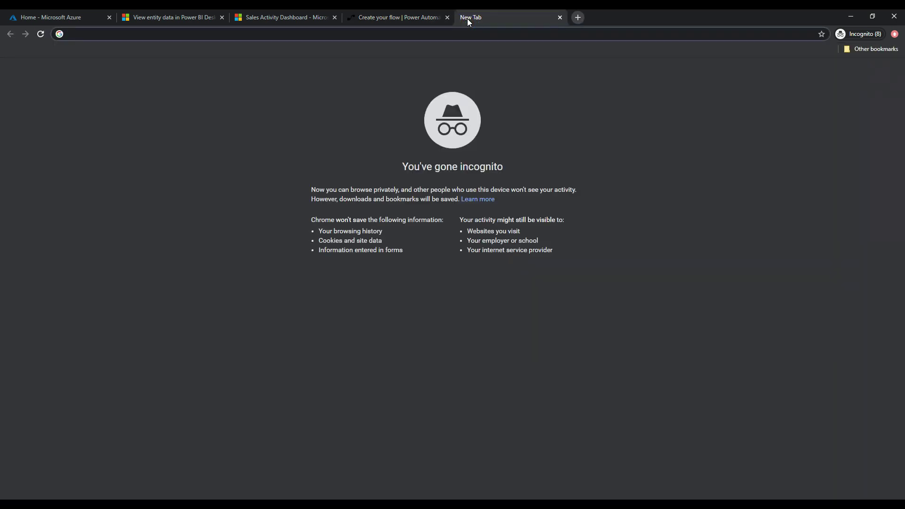
Go to the Azure portal and open PostmanApp's Certificates & secrets under Azure Active Directory app registrations.
type("portal.")
key("Return")
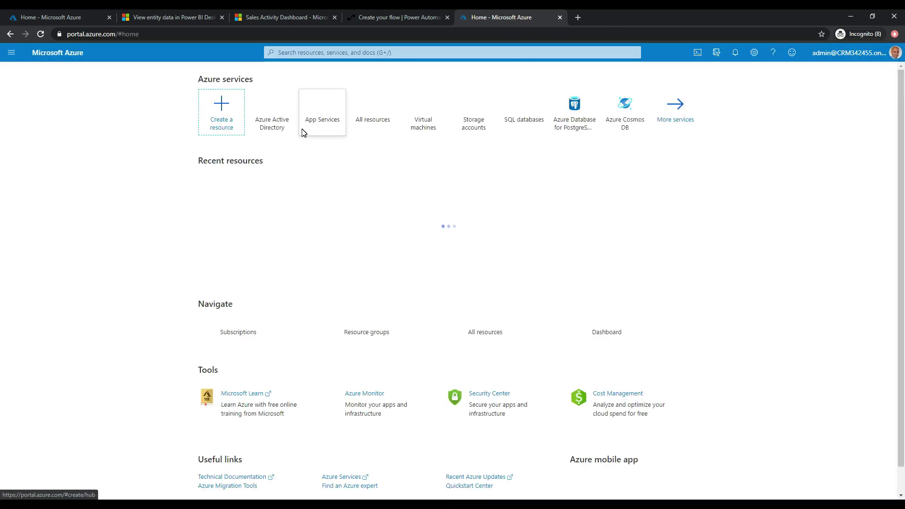
left_click(11, 57)
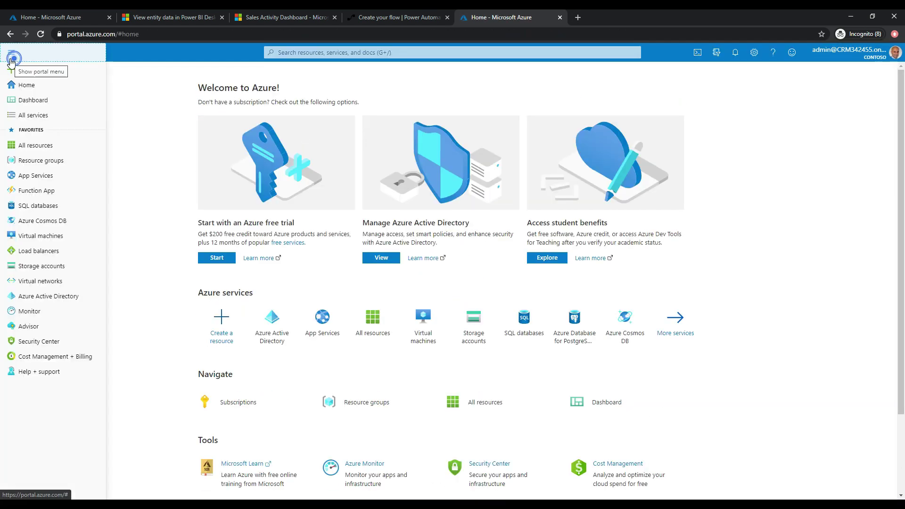
left_click(58, 300)
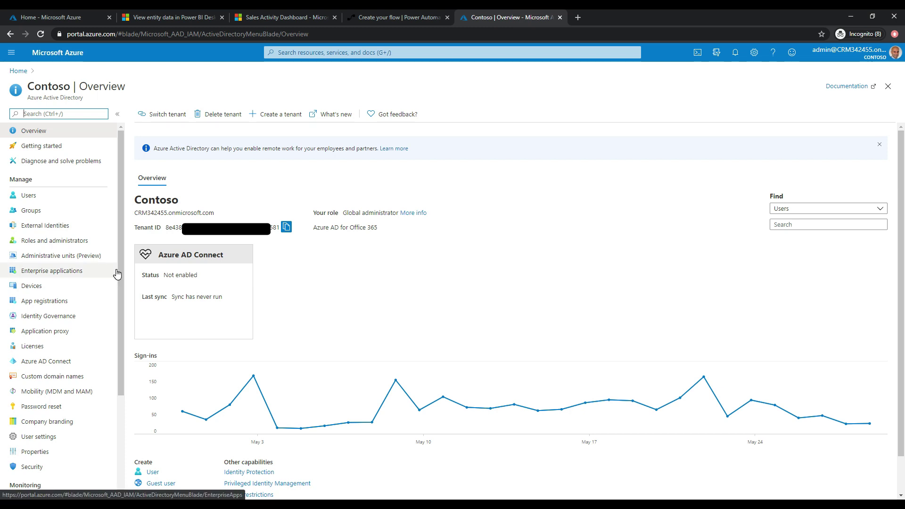
left_click(67, 305)
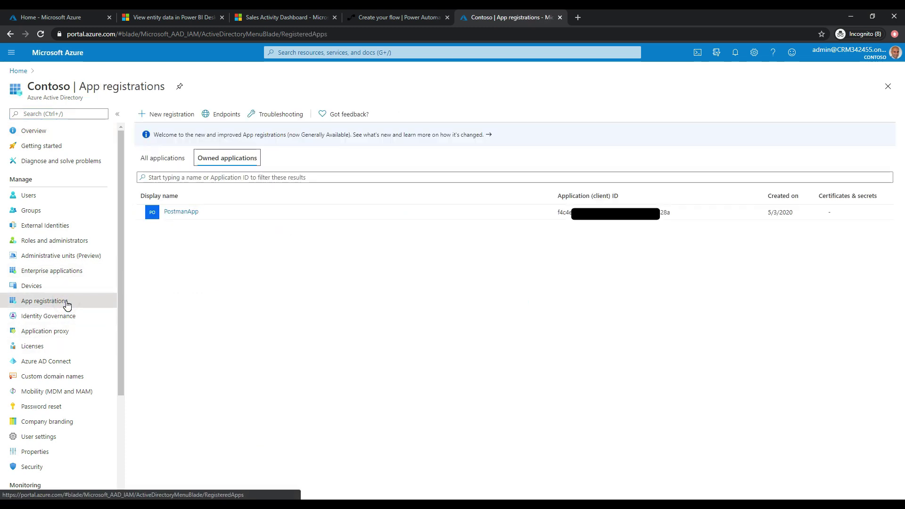
left_click(181, 212)
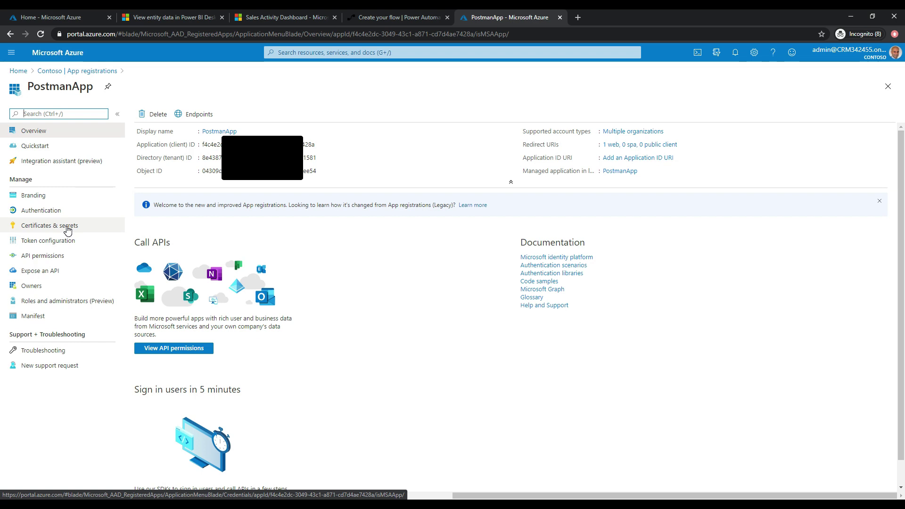
left_click(67, 229)
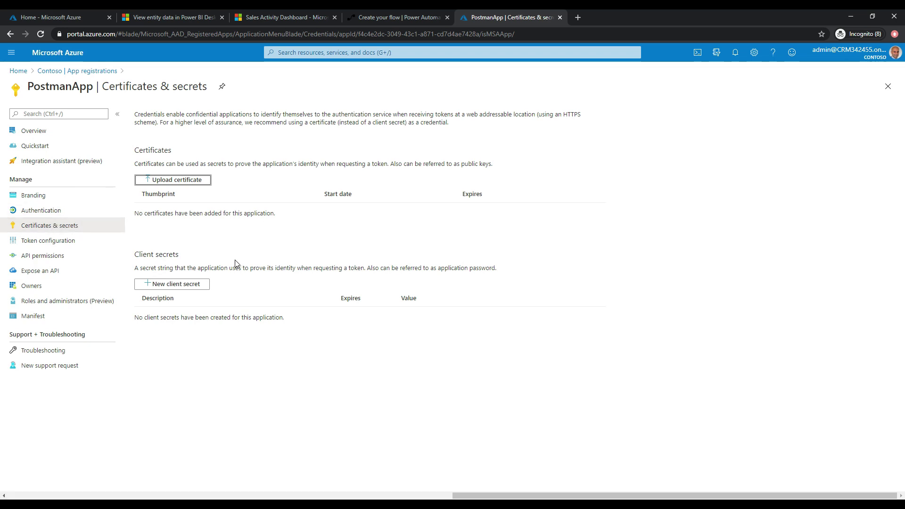
Add a 1-year client secret 'MyClientSecret' to PostmanApp, then return to Power Automate.
left_click(181, 284)
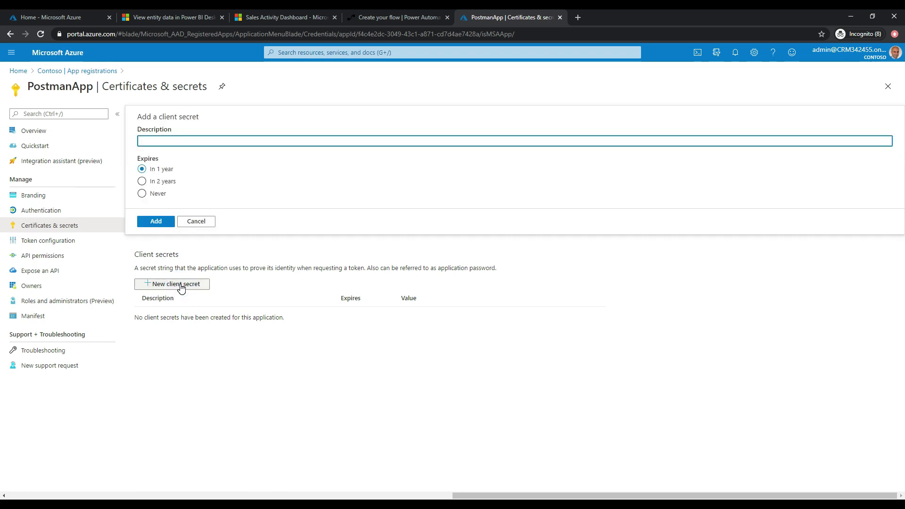
type("M")
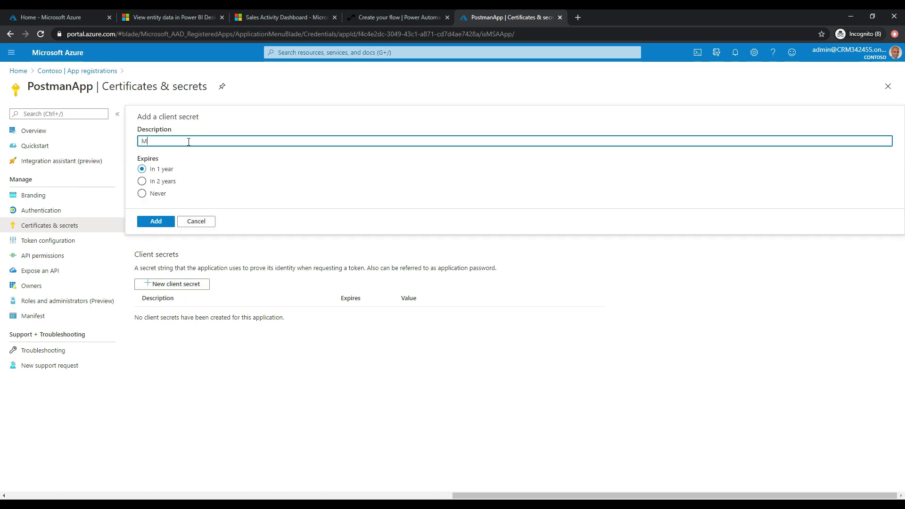
type("yClientSecret")
left_click(150, 221)
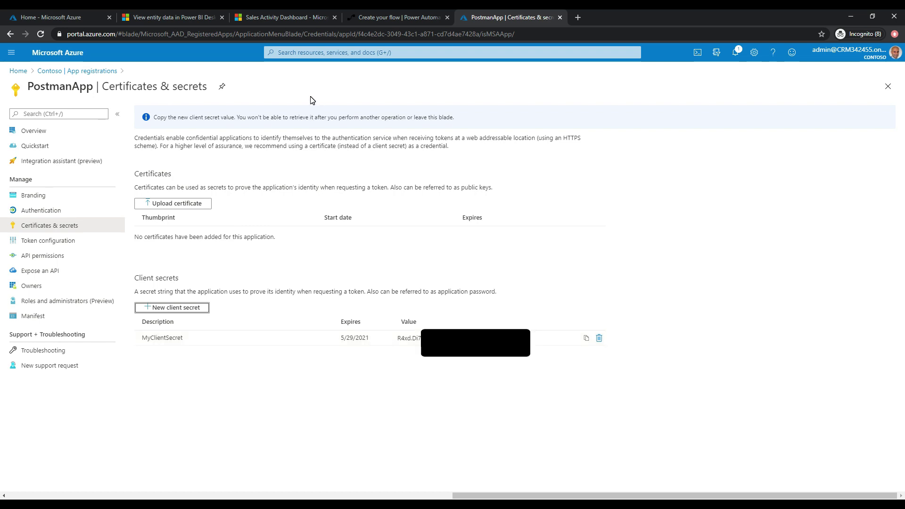
left_click(386, 19)
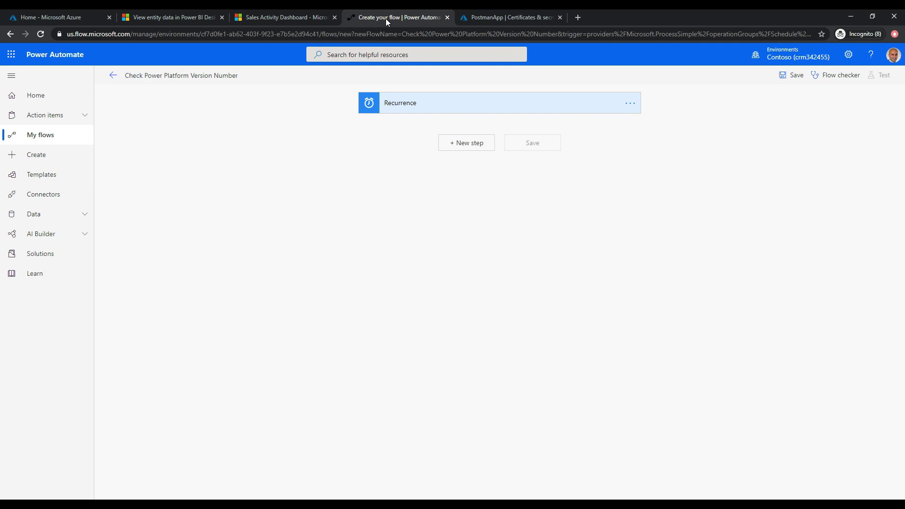
Add an HTTP action as a new step after the Recurrence trigger.
left_click(465, 146)
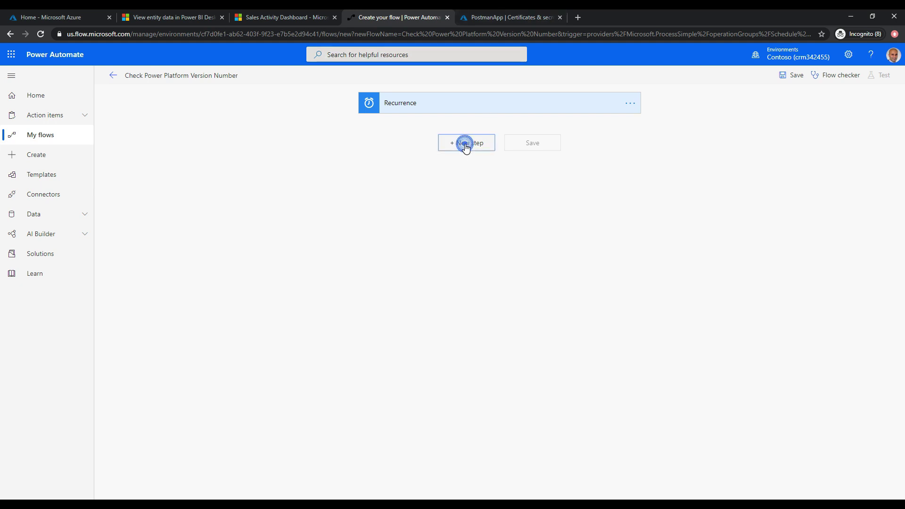
left_click(431, 164)
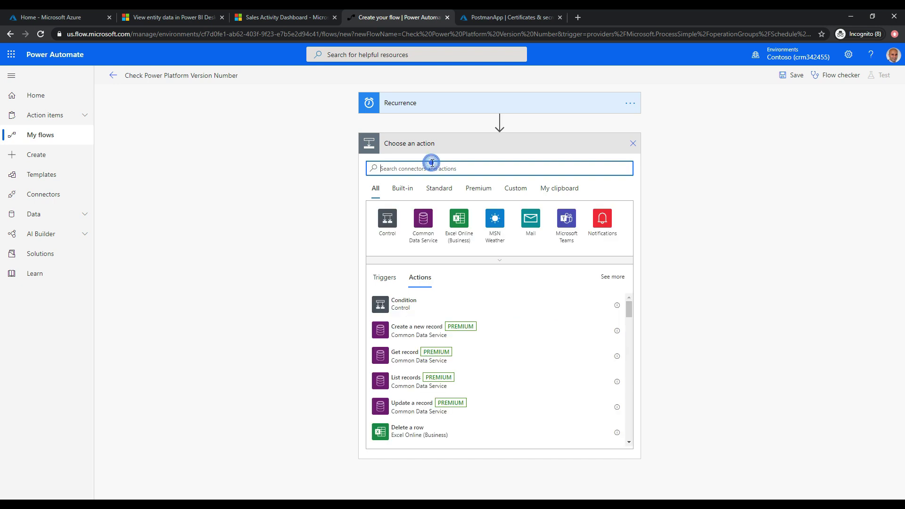
type("Htt")
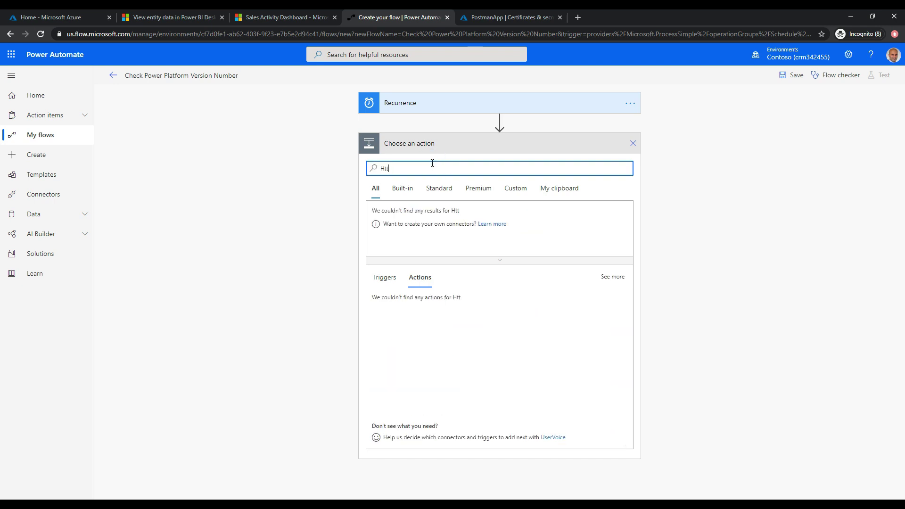
type("p")
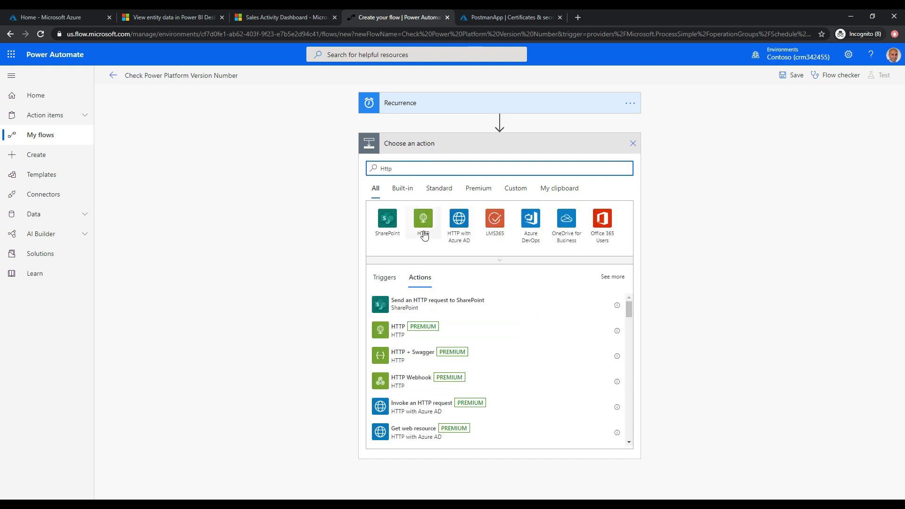
left_click(391, 334)
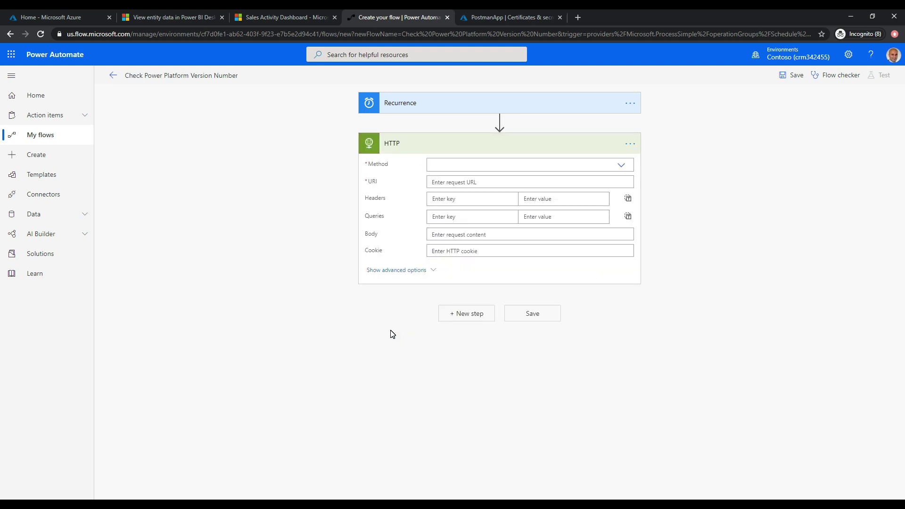
left_click(620, 164)
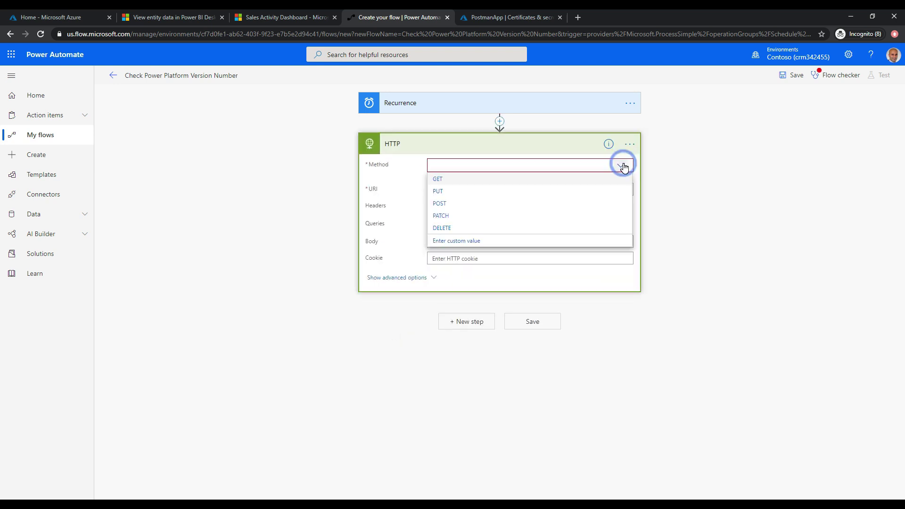
left_click(465, 203)
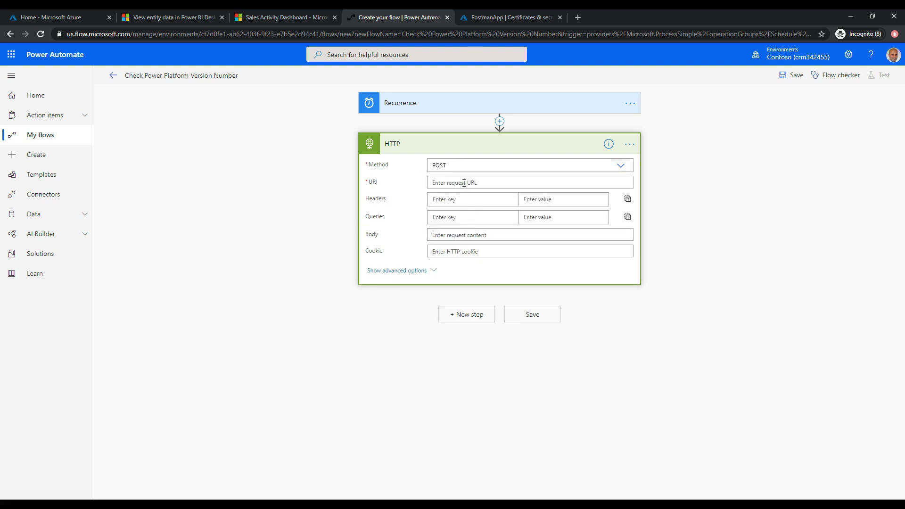
left_click(464, 183)
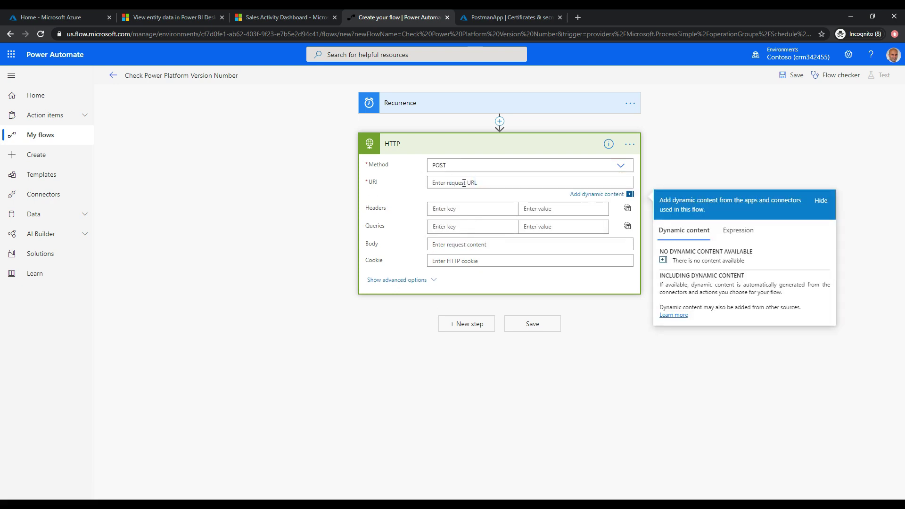
type("https://login.microsoft.online.com/common/oauth2/token")
Add a Content-Type header with value application/x-www-form-urlencoded.
left_click(457, 209)
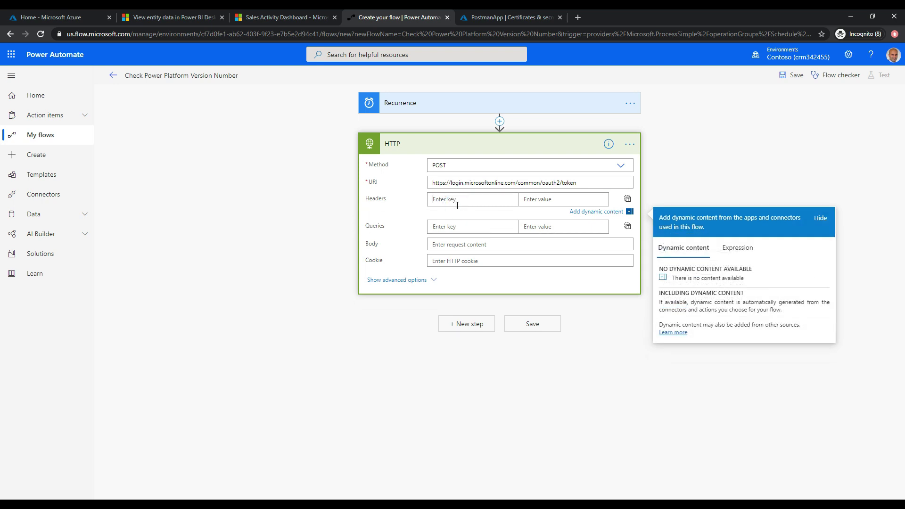
type("Content-Type")
key("Tab")
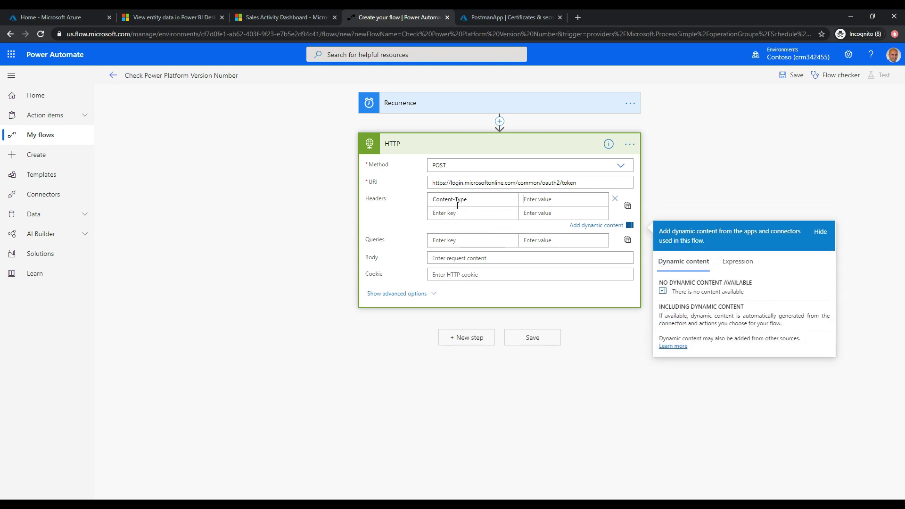
type("application/x-www-form")
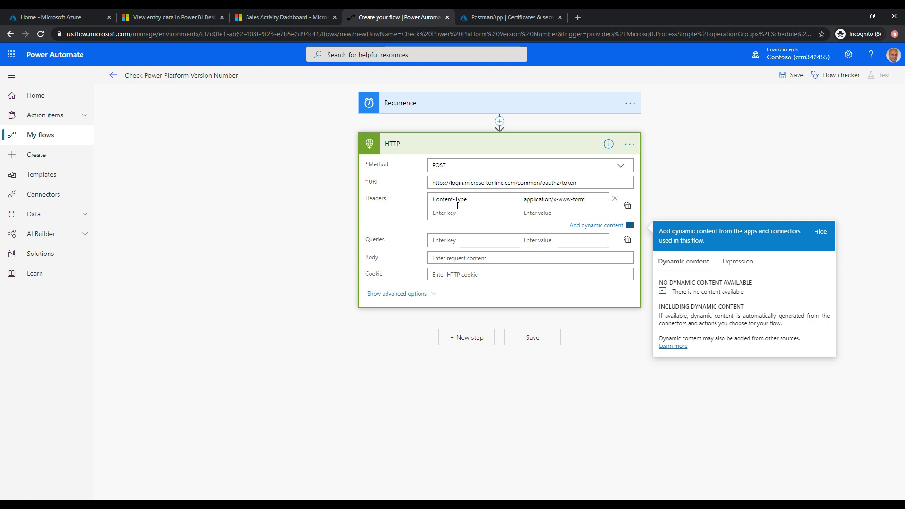
type("-urlencoded")
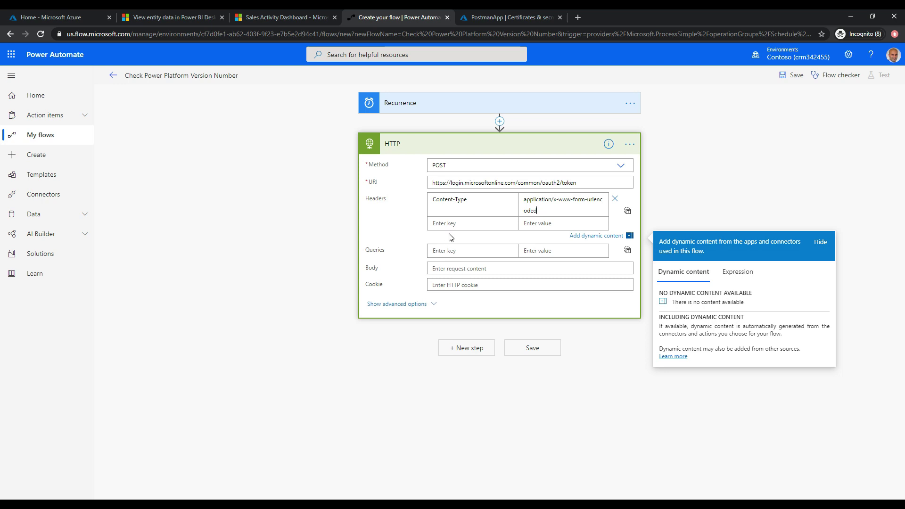
Fill the HTTP body with grant_type=password, the admin username, &password and &client_id= lines.
left_click(451, 267)
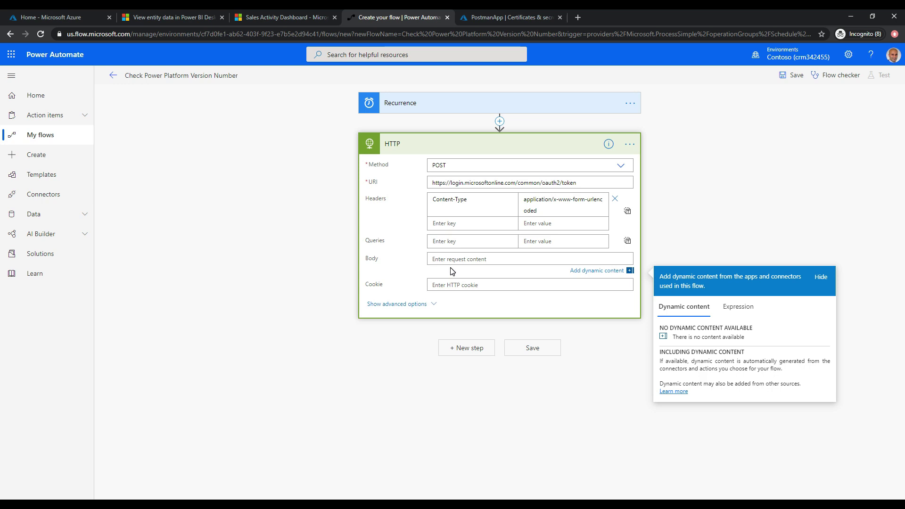
type("grant_type=password")
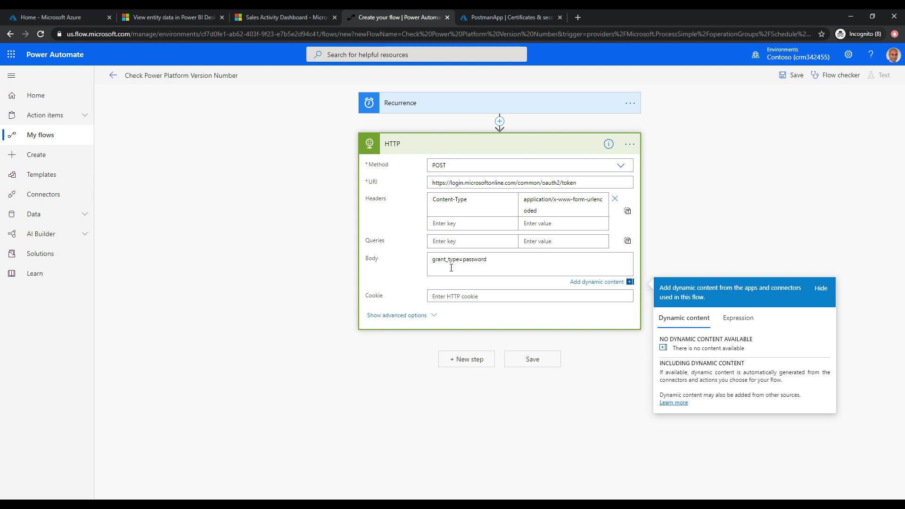
key("Return")
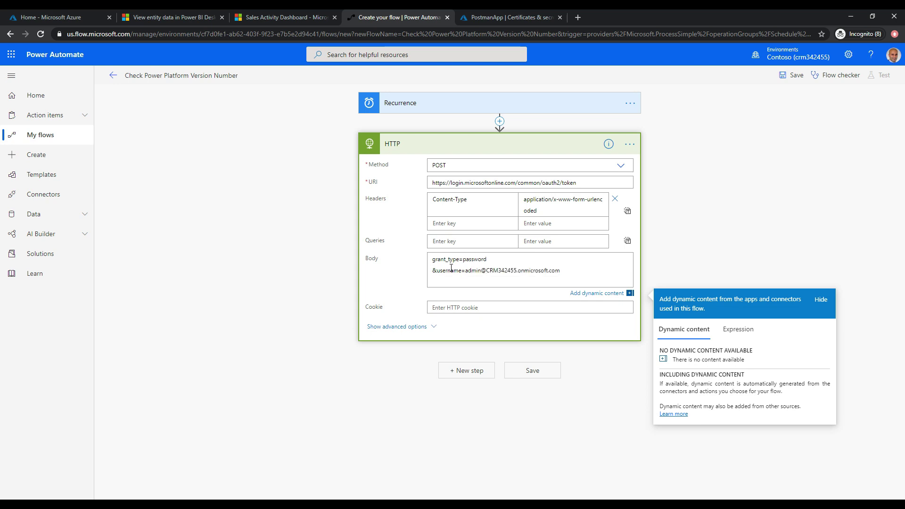
type("&password")
key("Return")
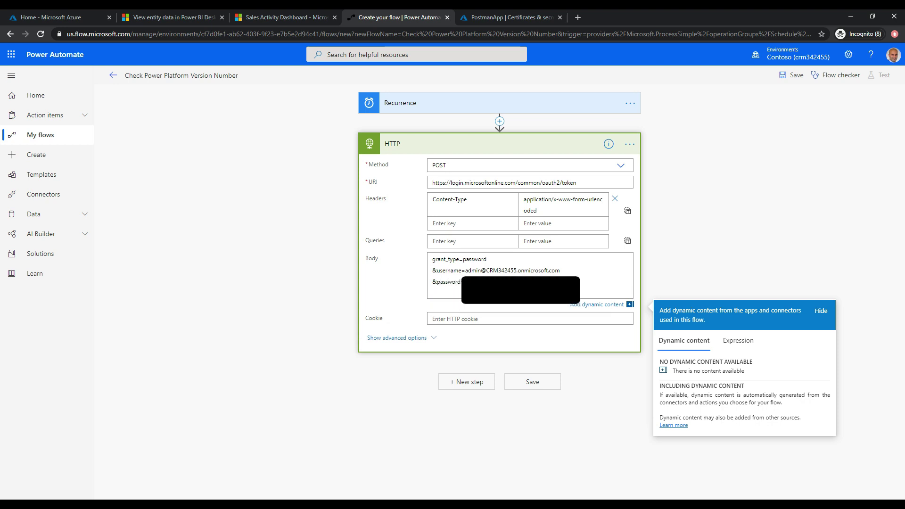
type("&client_id=")
Copy PostmanApp's Application (client) ID from its Azure Overview page and return to Power Automate.
left_click(513, 20)
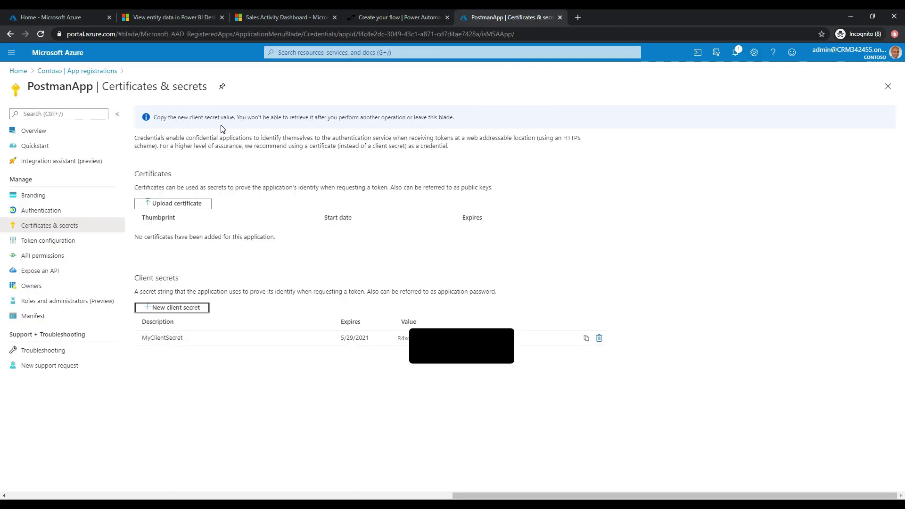
left_click(53, 135)
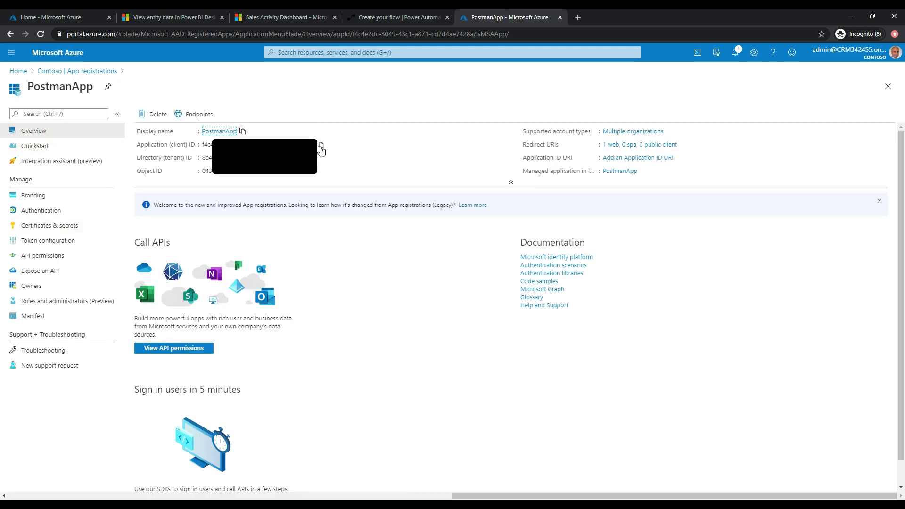
left_click(320, 144)
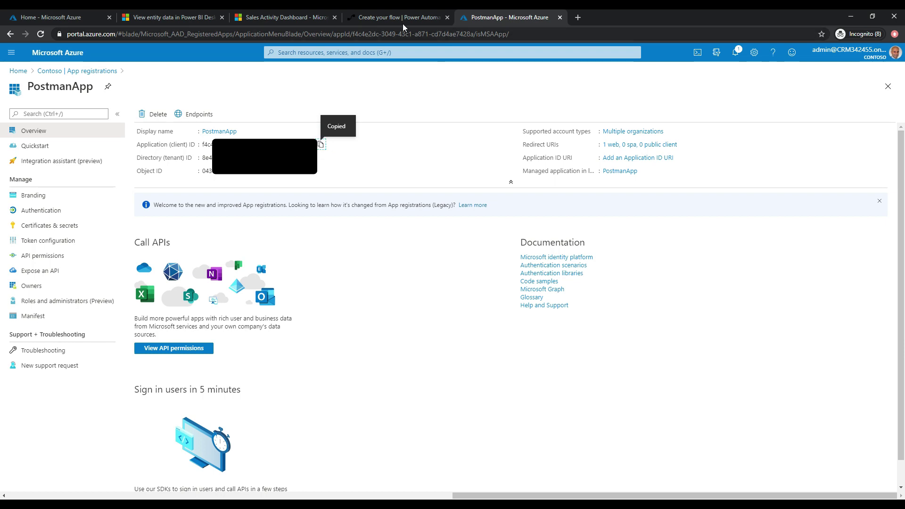
left_click(389, 19)
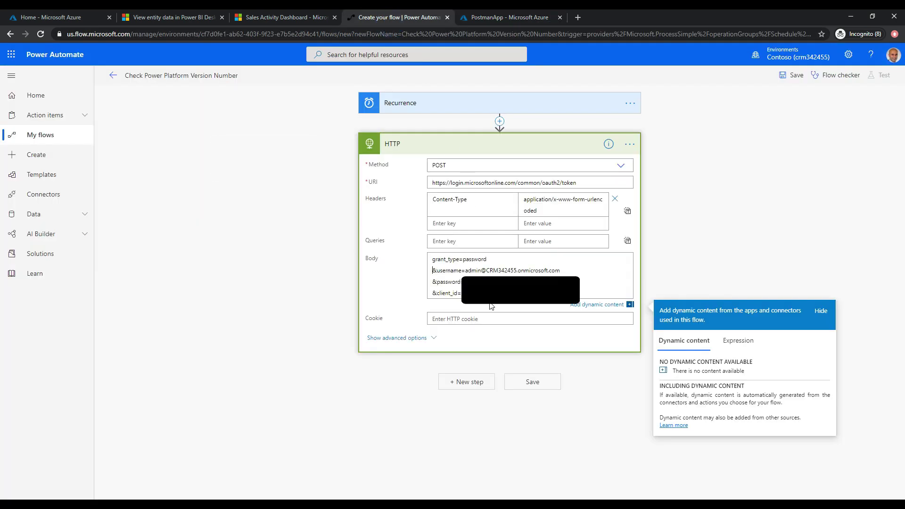
Add an &client_secret line to the HTTP body and copy MyClientSecret's value from Azure Certificates & secrets.
key("Return")
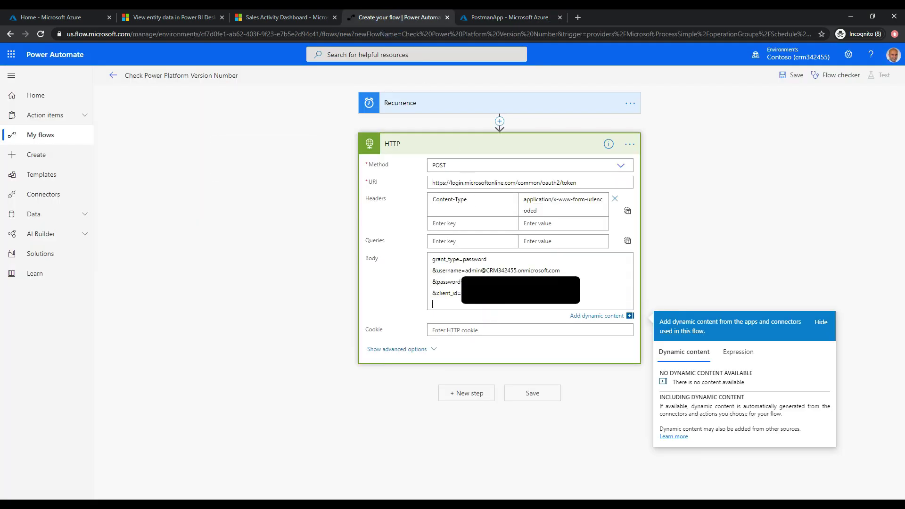
type("&client_secret=")
left_click(500, 17)
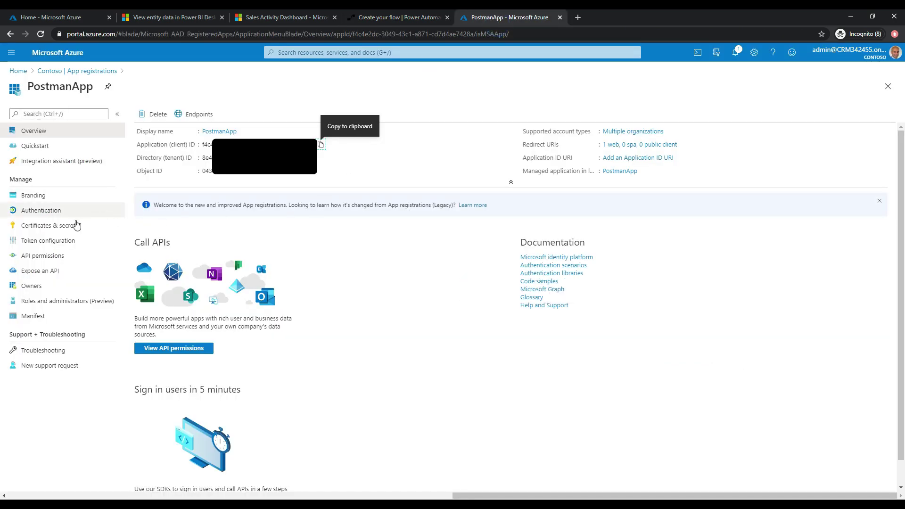
left_click(76, 225)
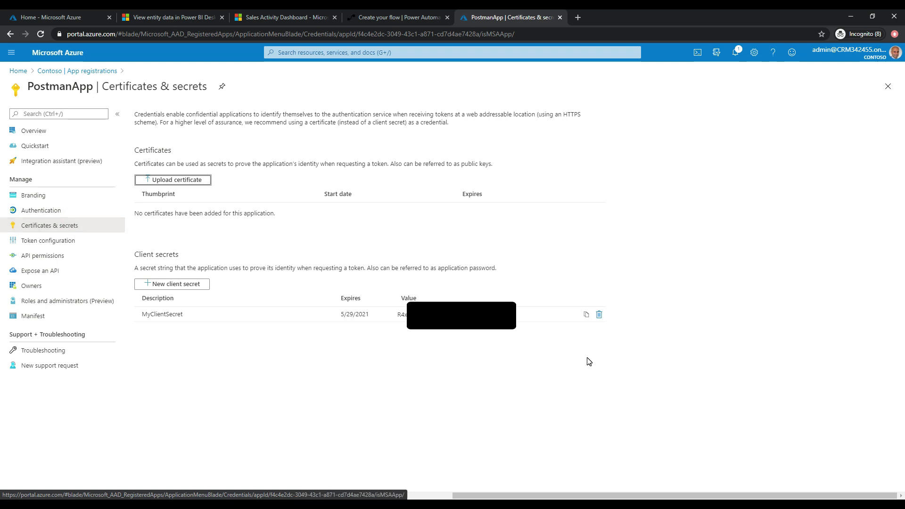
left_click(586, 314)
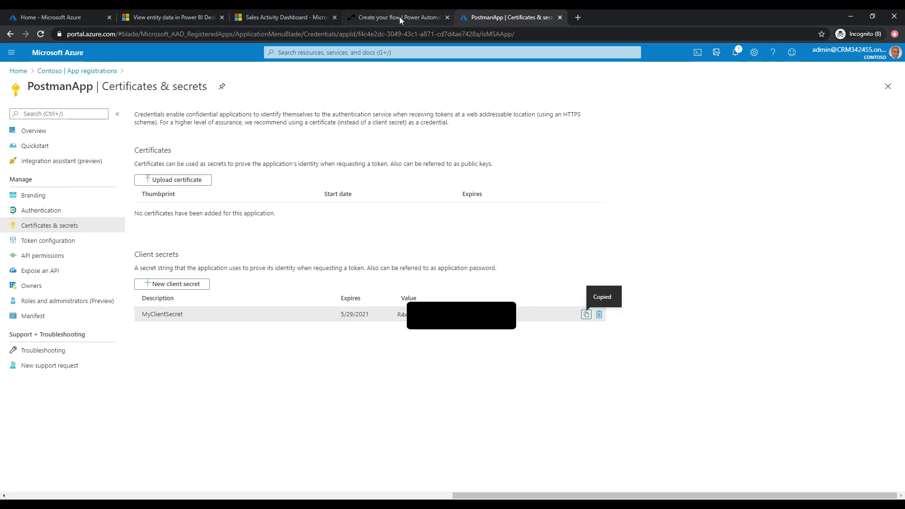
left_click(400, 17)
left_click(504, 305)
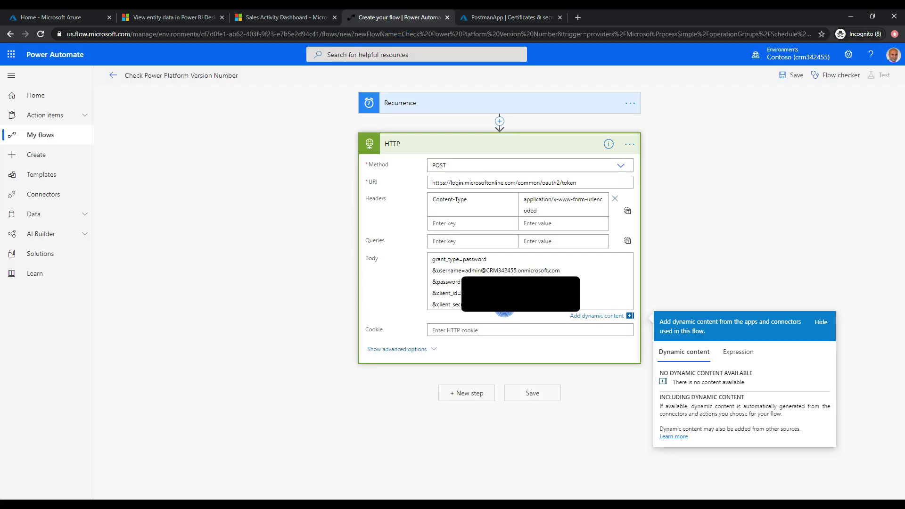
key("Return")
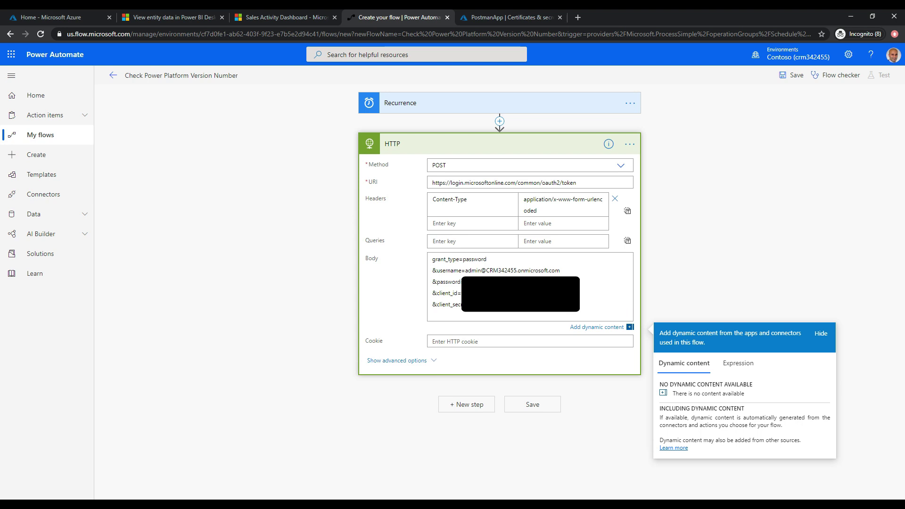
type("&reource=https://crm342455.crm.dynamics.com")
key("Home")
key("Right")
key("Right")
key("Right")
type("s")
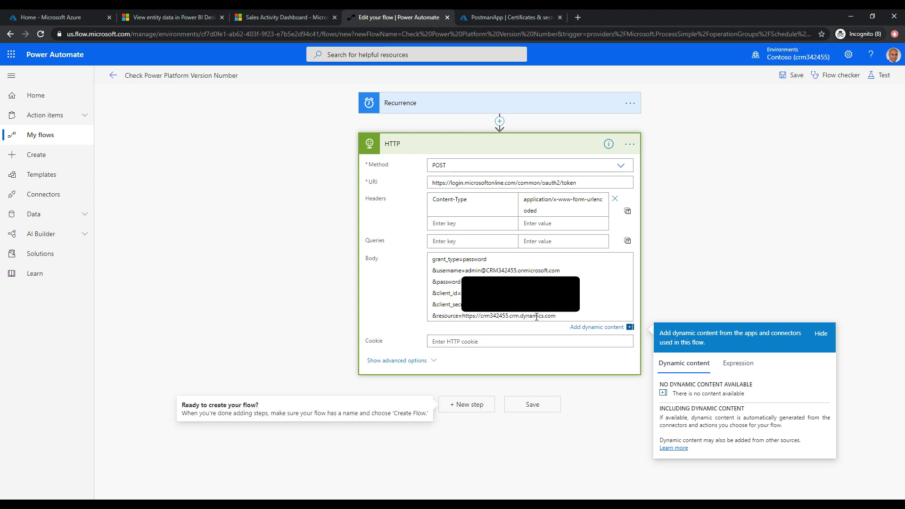
left_click(531, 404)
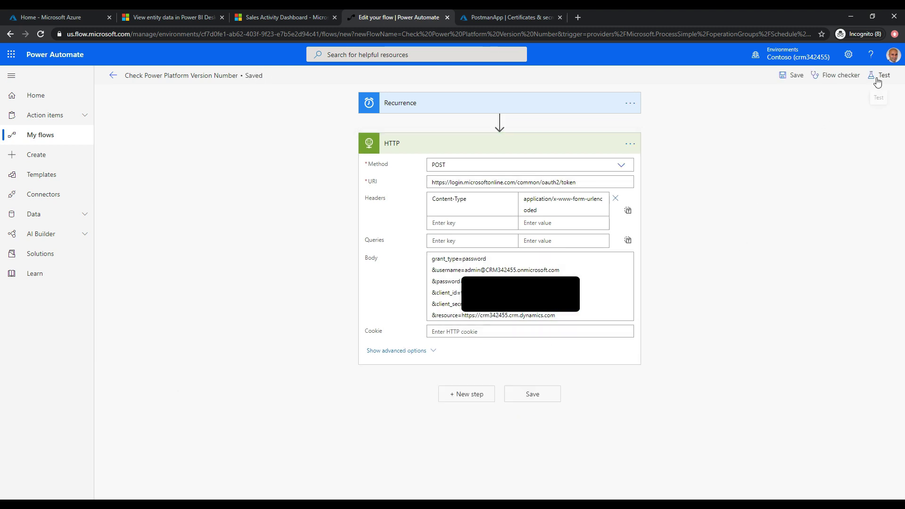
Test-run the flow with a manual trigger.
left_click(879, 75)
left_click(777, 138)
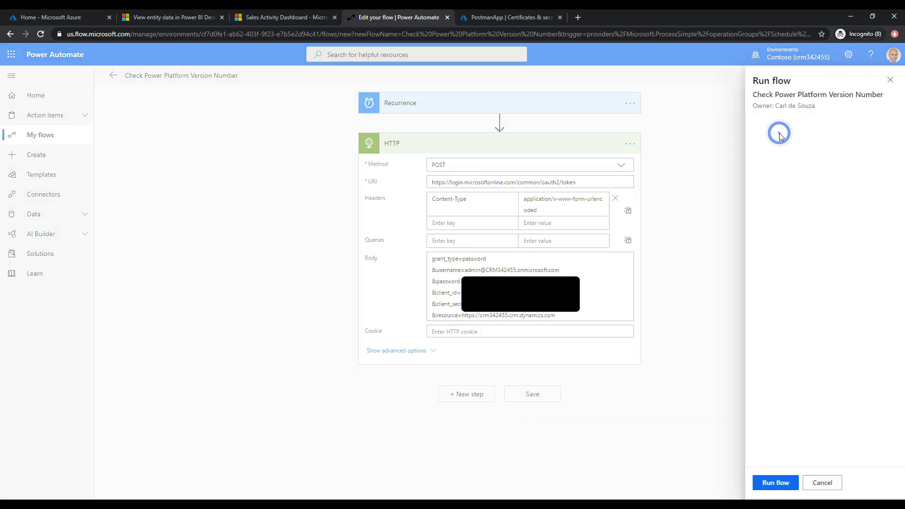
left_click(783, 485)
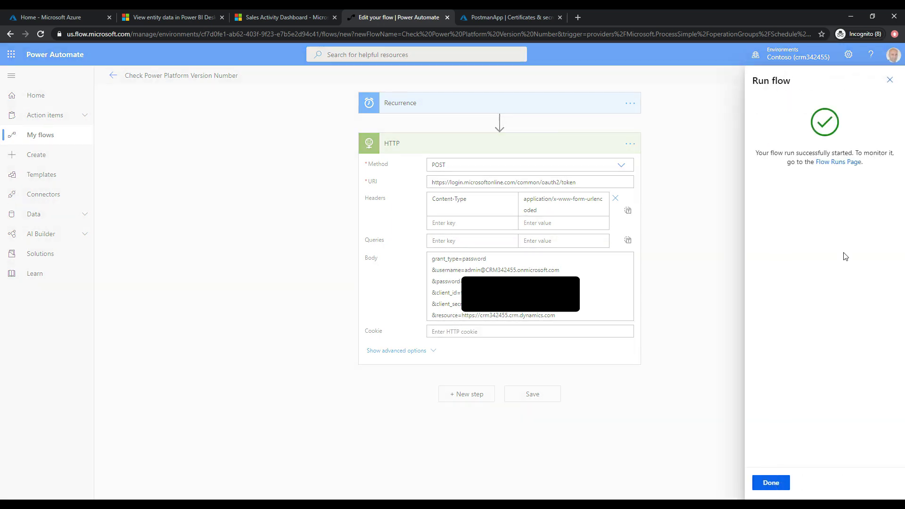
In the run details, expand the HTTP step and select its returned Bearer token JSON body.
left_click(835, 163)
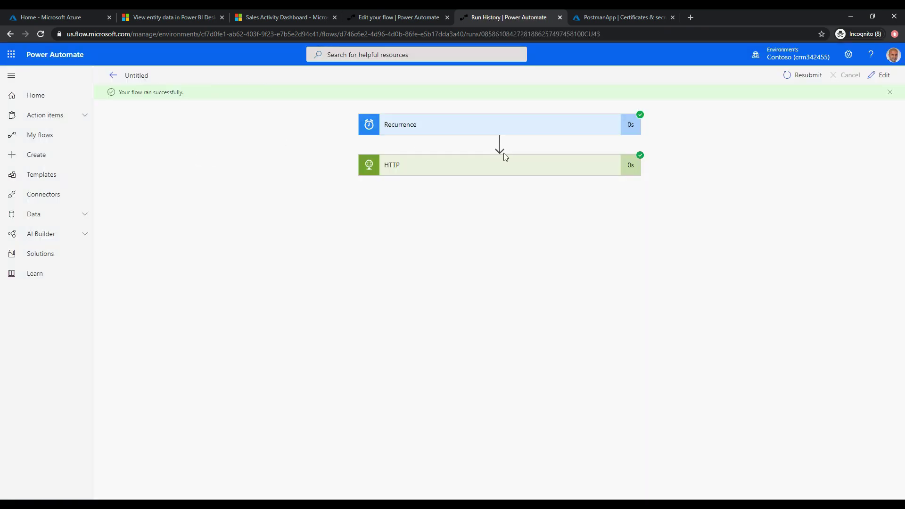
left_click(472, 165)
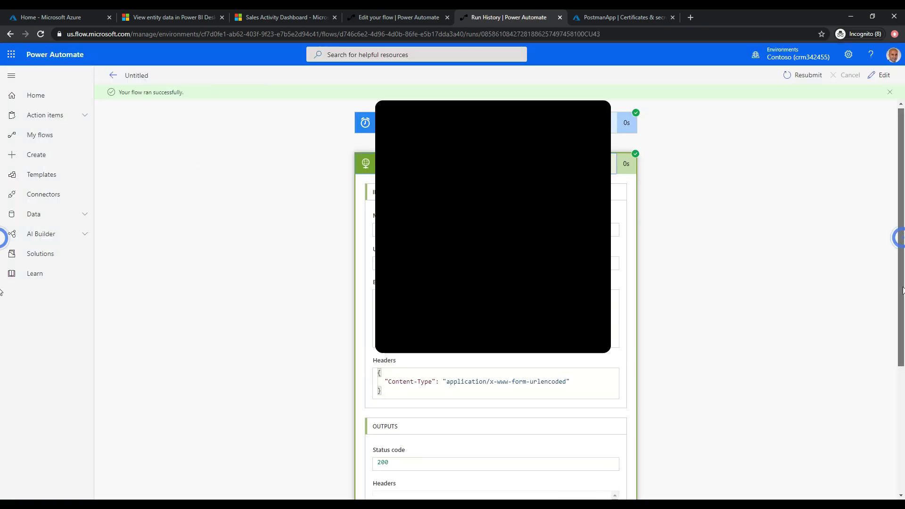
scroll(903, 348, "down", 1)
scroll(903, 348, "down", 2)
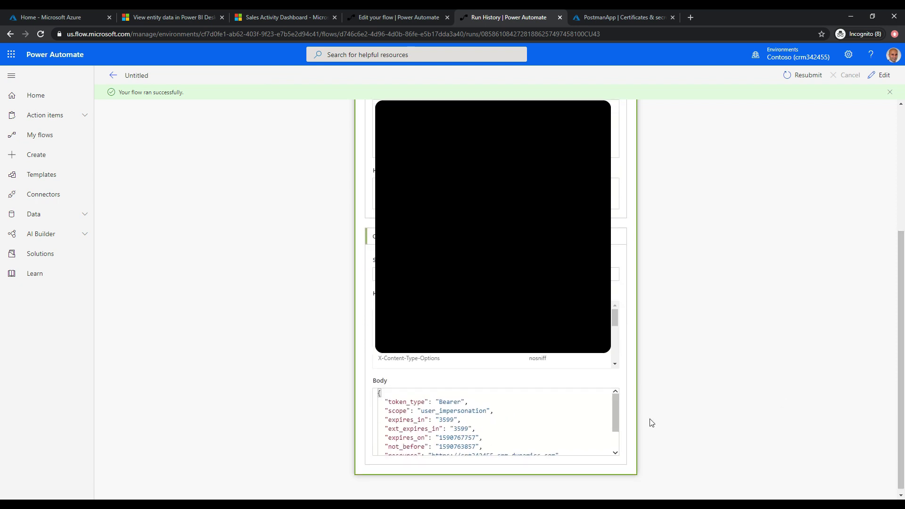
left_click_drag(614, 411, 615, 445)
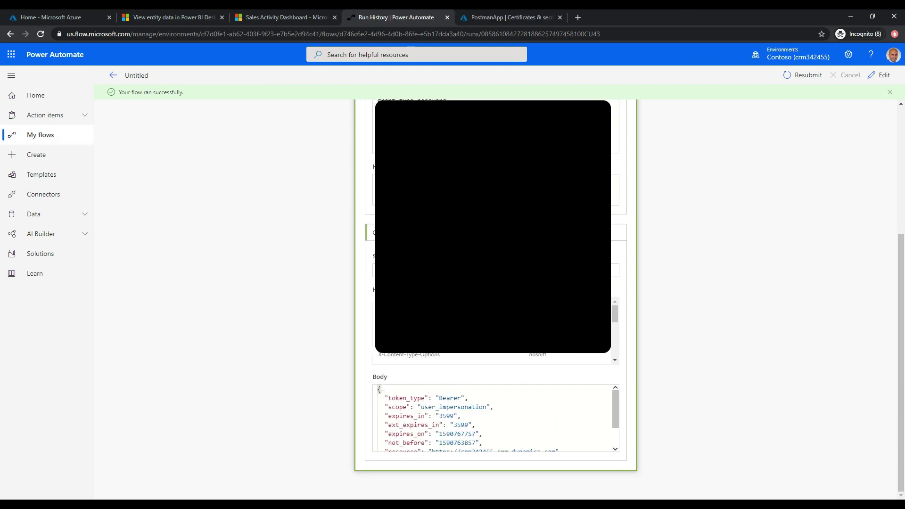
left_click_drag(379, 389, 411, 451)
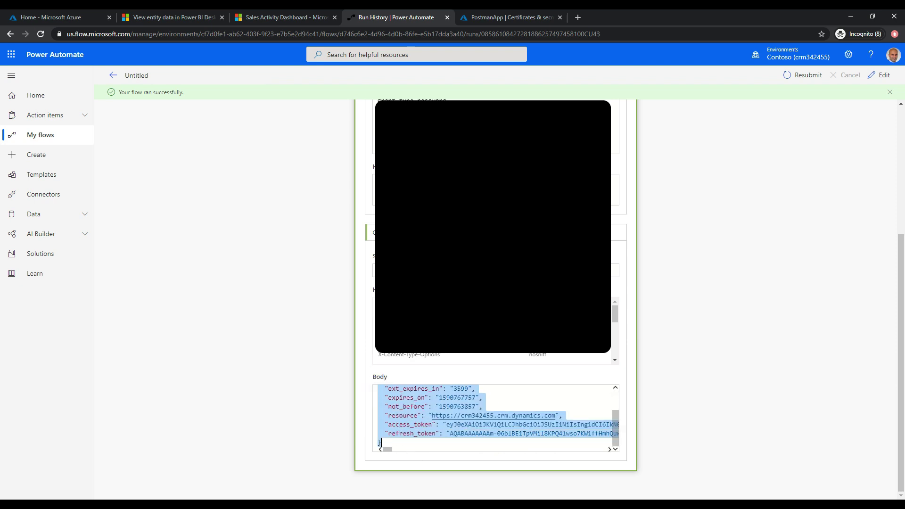
left_click(883, 78)
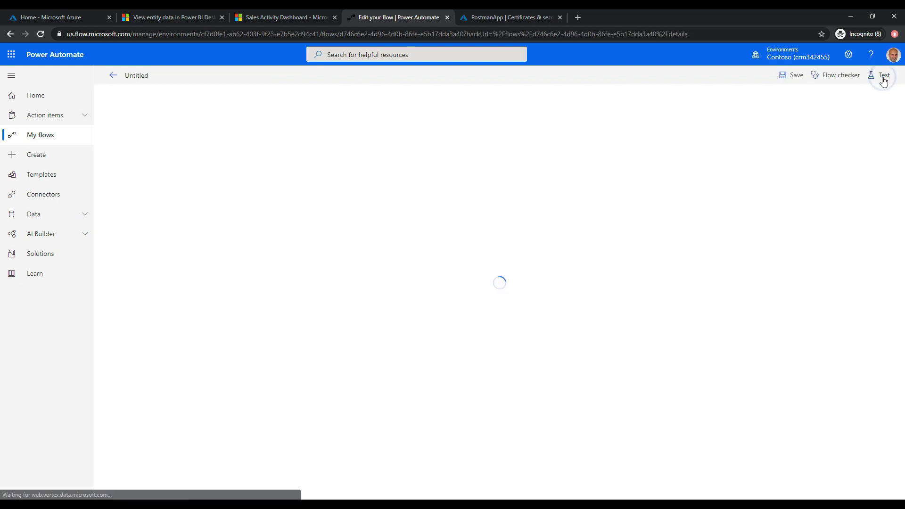
Add a Parse JSON step after HTTP with the HTTP Body as Content, then choose Generate from sample.
left_click(481, 185)
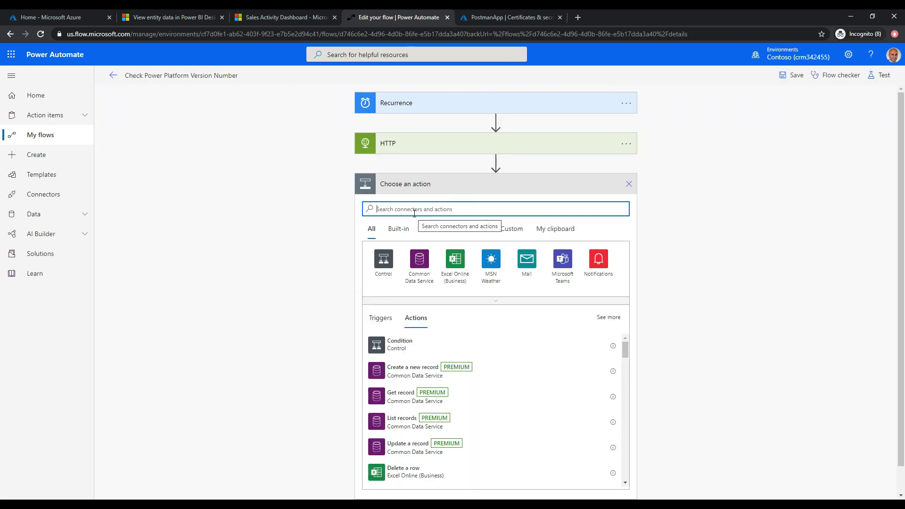
type("Parse JSON")
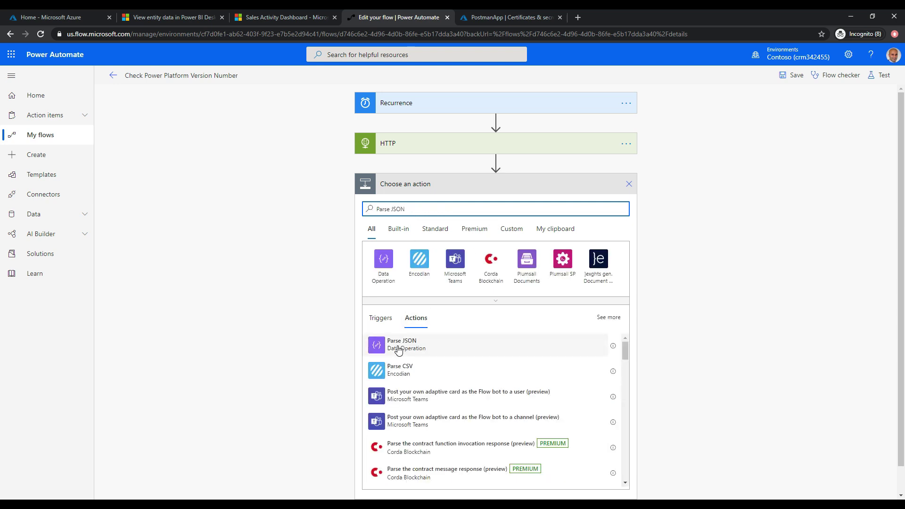
left_click(398, 348)
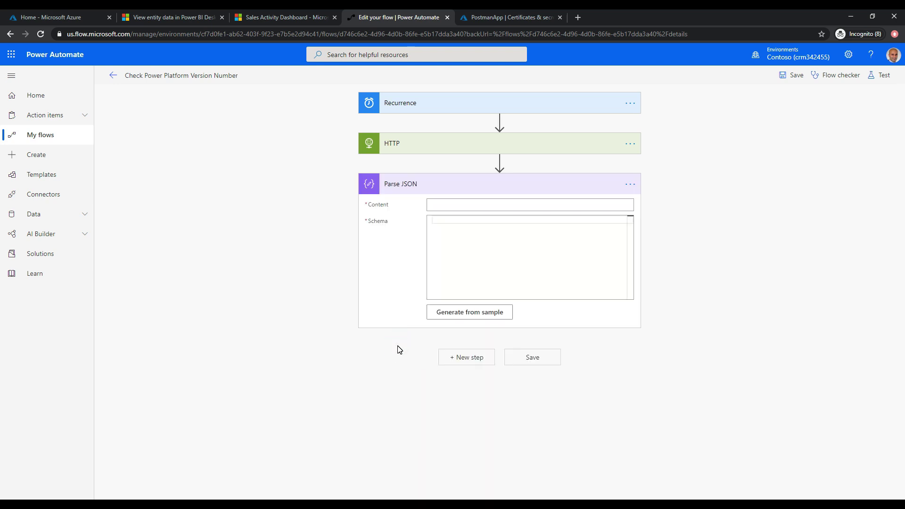
left_click(461, 201)
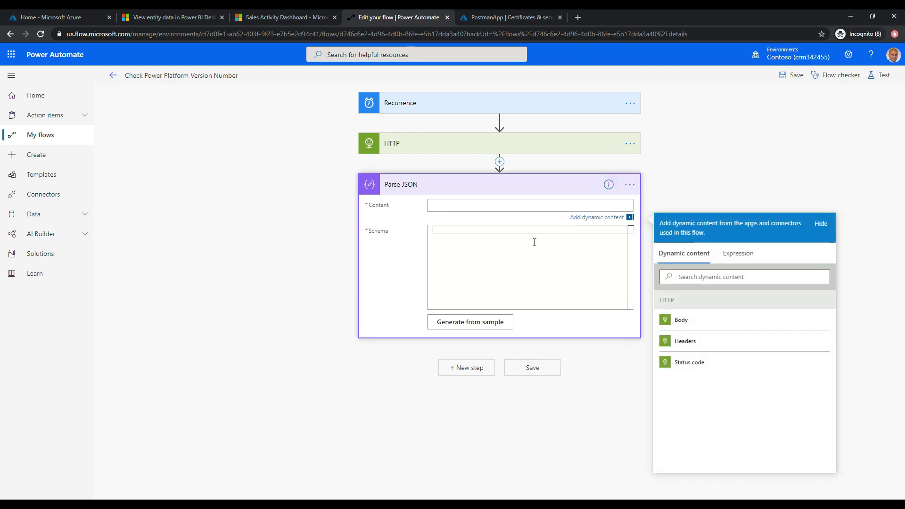
left_click(697, 320)
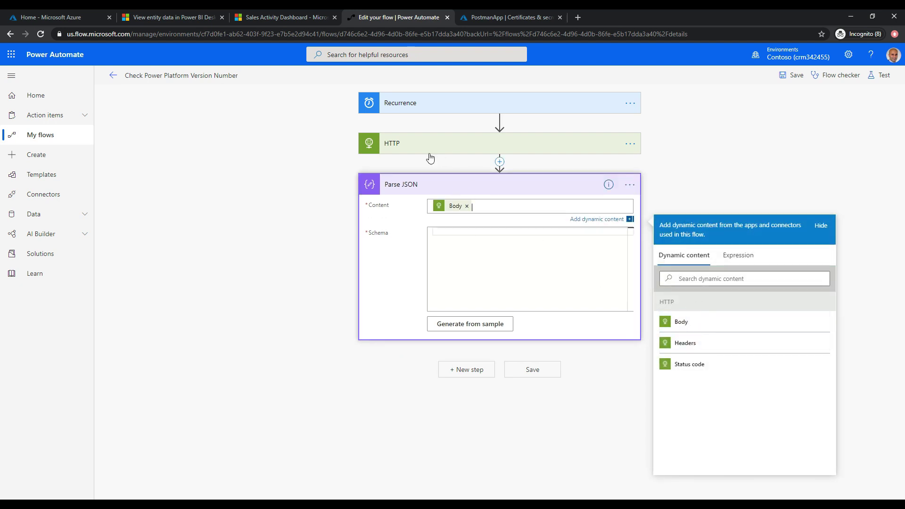
left_click(486, 234)
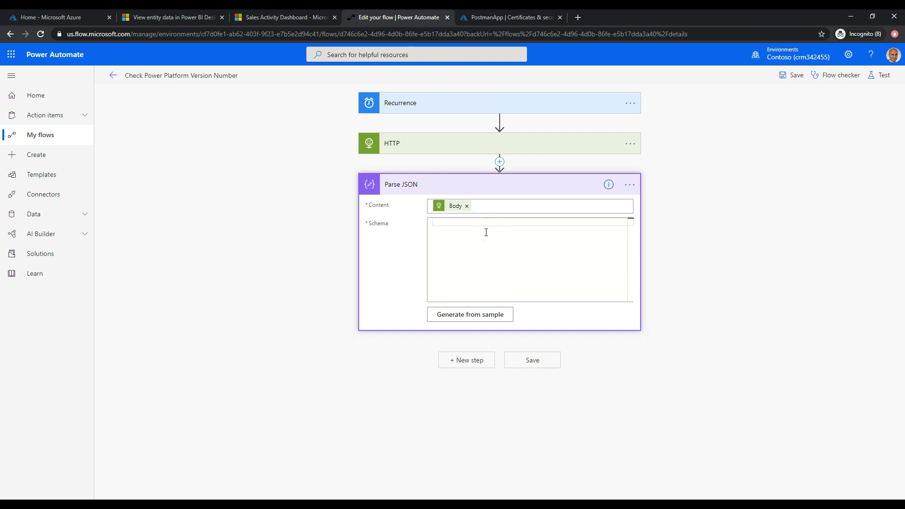
left_click(469, 314)
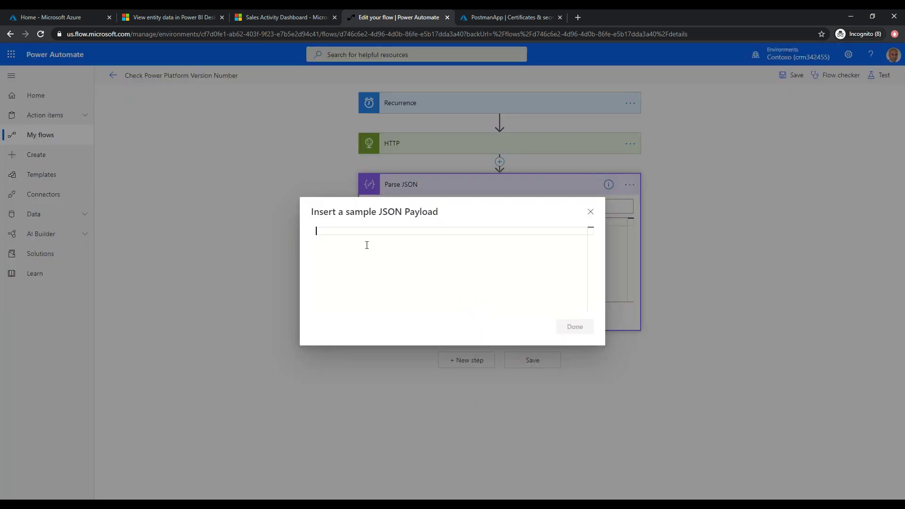
Paste the copied token response as the sample payload to generate the Parse JSON schema.
key("ctrl+v")
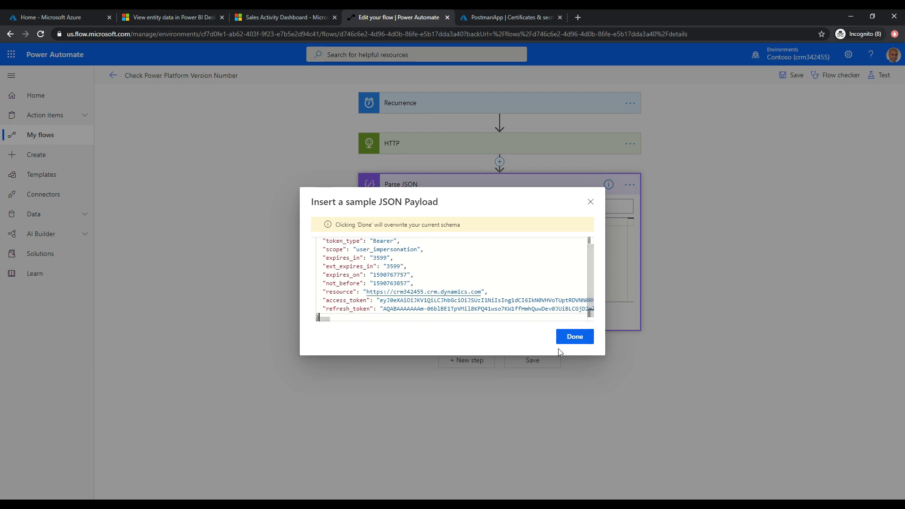
left_click(571, 339)
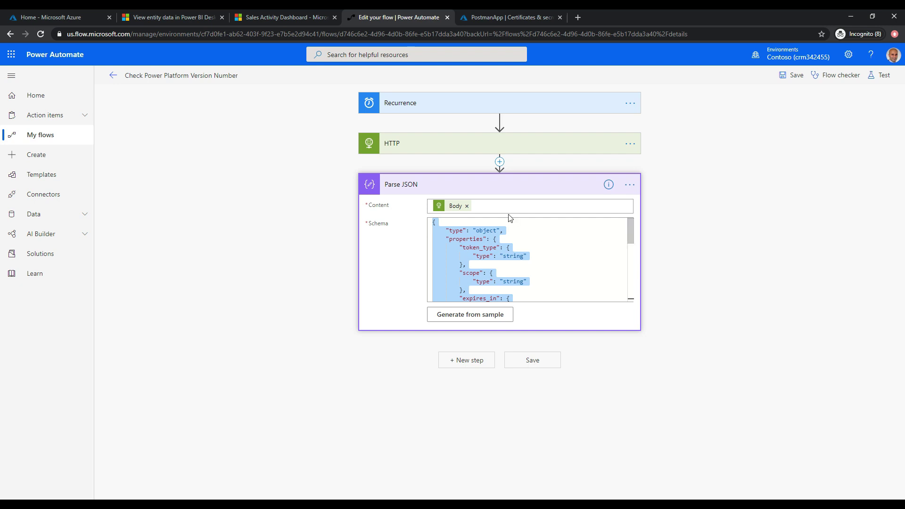
In the Dynamics tab, load the api/data/v9.1/accounts endpoint and review the returned accounts JSON.
left_click(258, 14)
left_click(256, 34)
key("End")
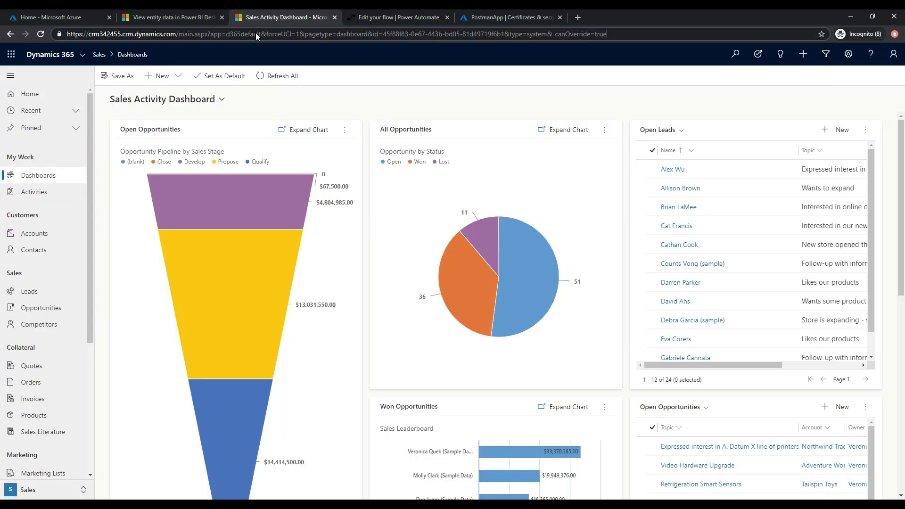
key("ctrl+shift+Left")
key("ctrl+shift+Left")
key("ctrl+shift+Left")
key("ctrl+shift+Left")
key("ctrl+shift+Left")
key("ctrl+shift+Left")
key("ctrl+shift+Left")
key("ctrl+shift+Left")
key("ctrl+shift+Left")
key("ctrl+shift+Left")
key("ctrl+shift+Left")
key("ctrl+shift+Left")
key("ctrl+shift+Left")
key("ctrl+shift+Left")
key("ctrl+shift+Left")
key("ctrl+shift+Left")
key("ctrl+shift+Left")
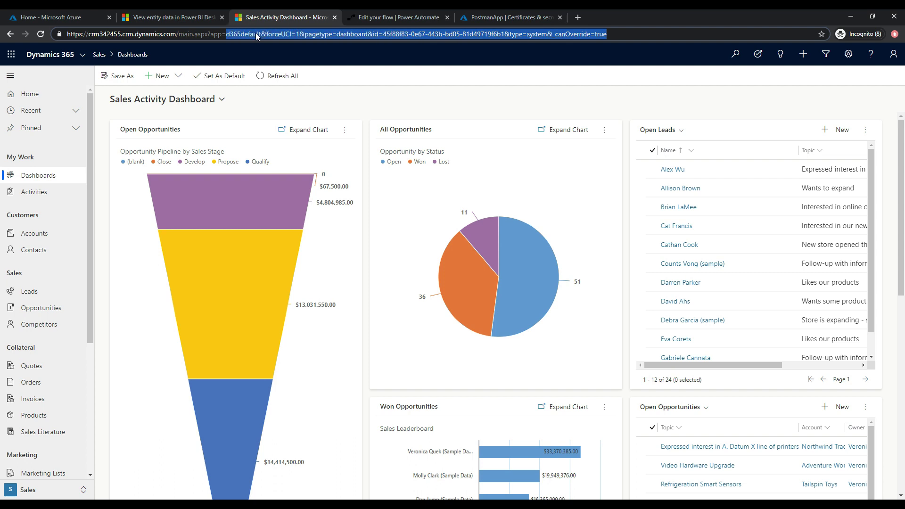
key("ctrl+shift+Left")
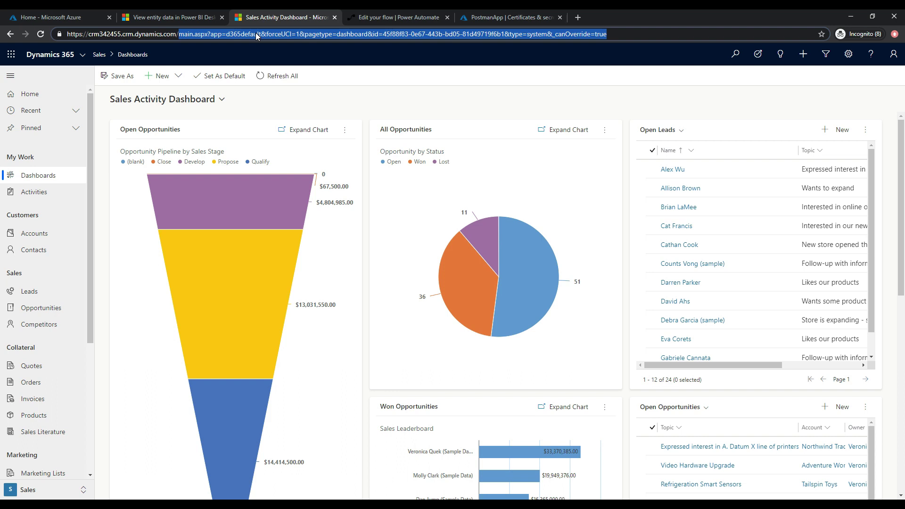
type("api/da")
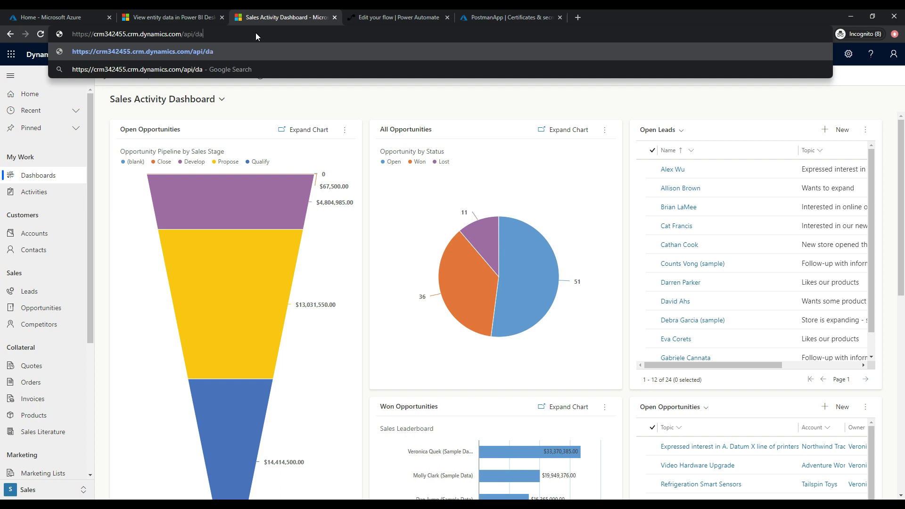
type("ta/v9.1/accou")
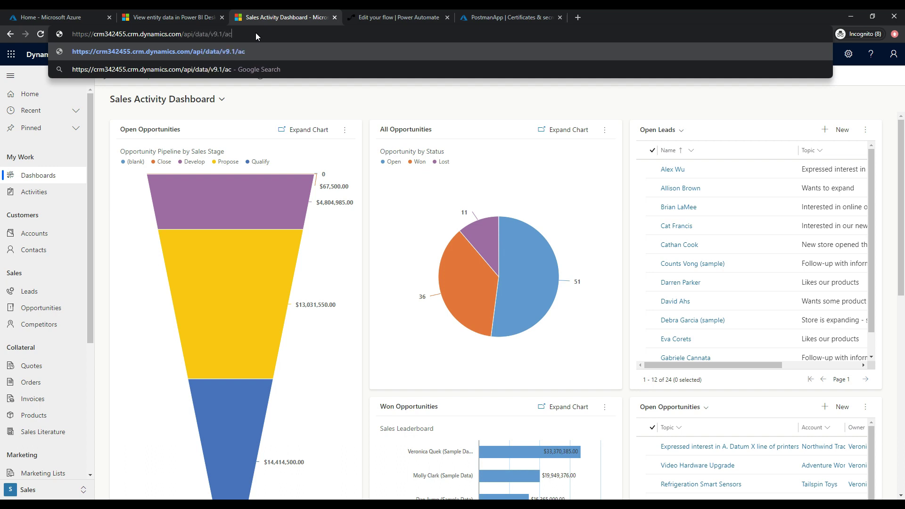
type("nts")
key("Return")
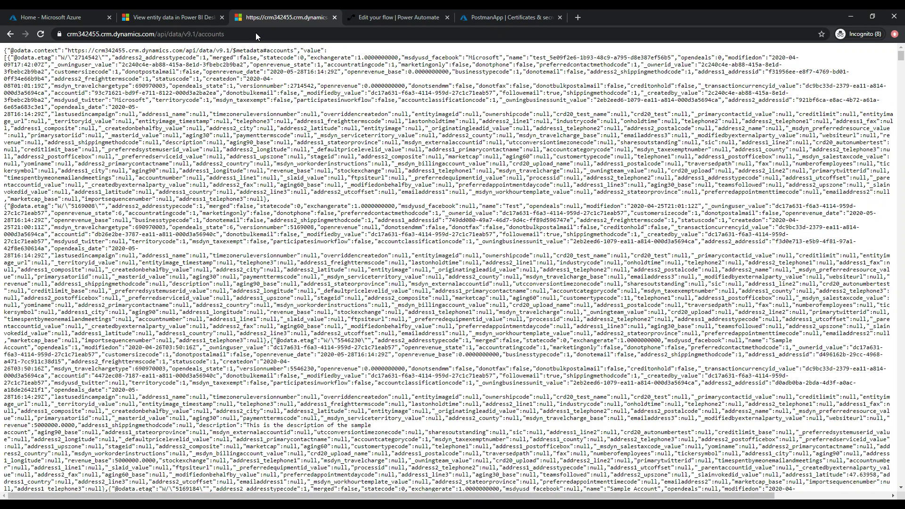
left_click(255, 32)
key("ctrl+c")
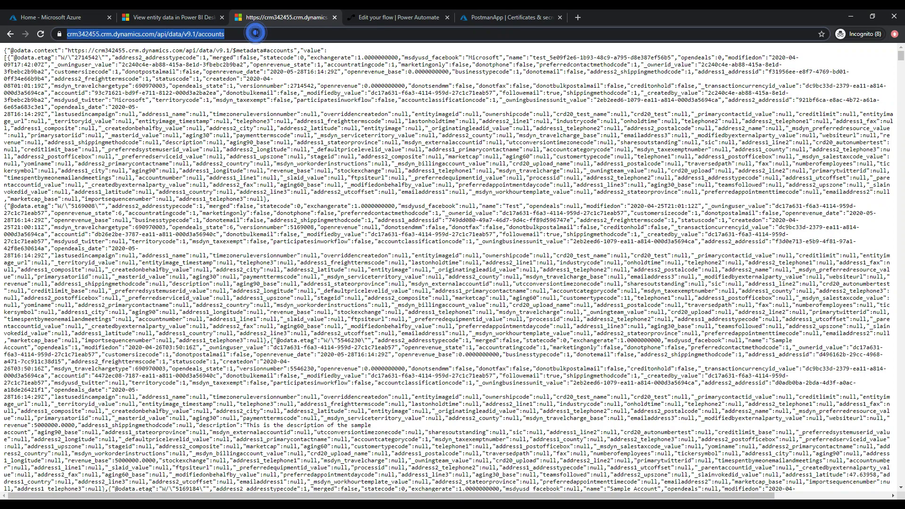
left_click(346, 75)
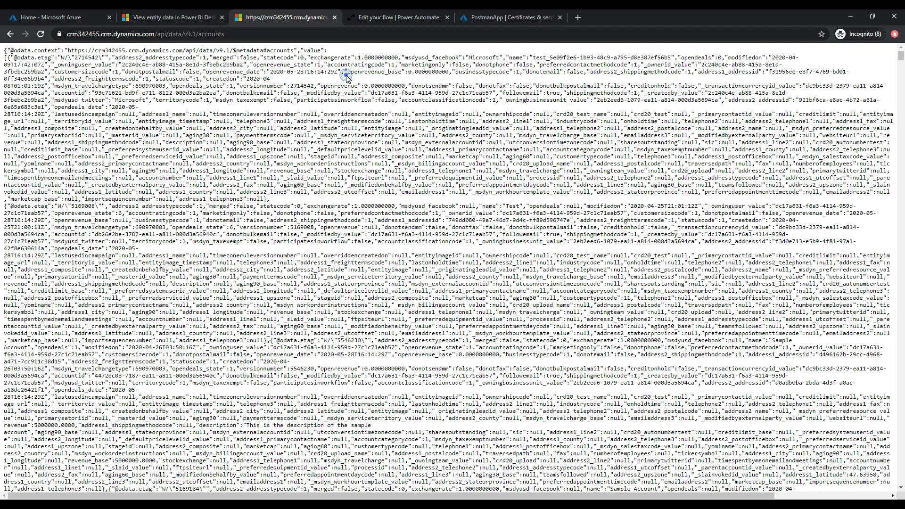
left_click(387, 18)
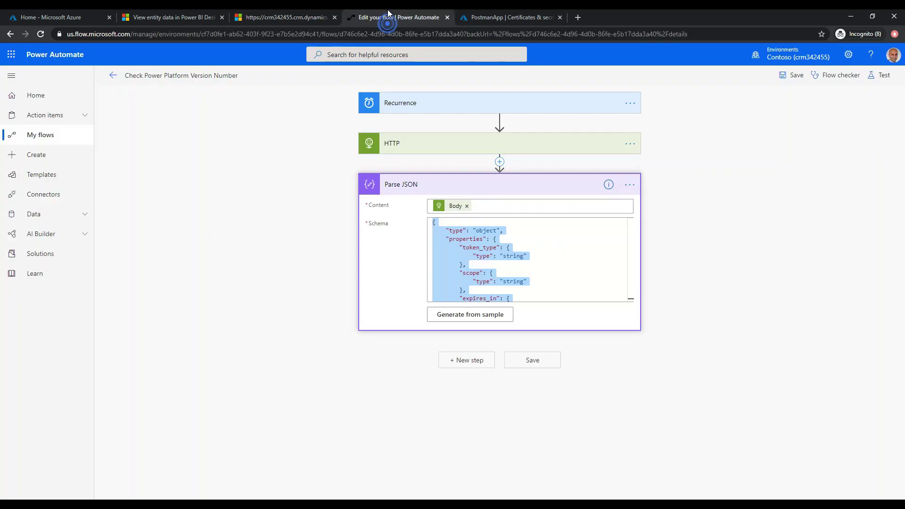
Add an HTTP step using GET with the pasted v9.1 accounts URL.
left_click(464, 360)
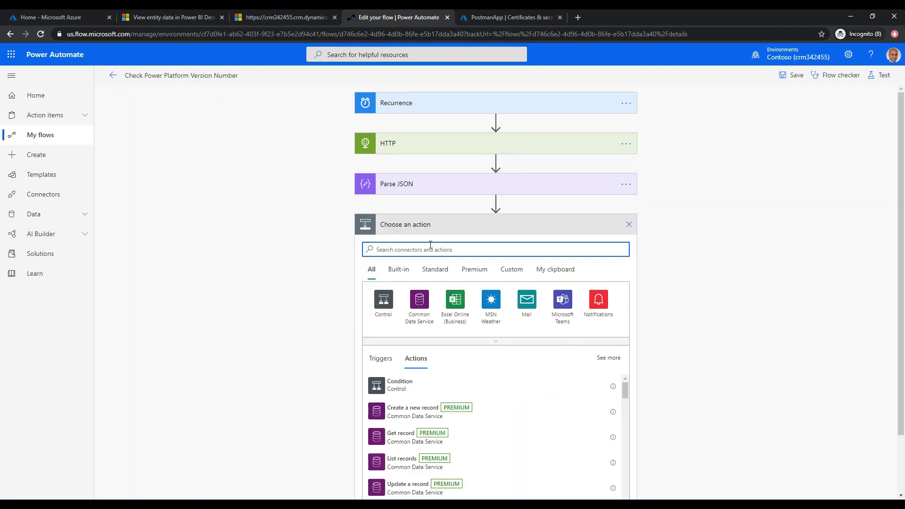
type("Http")
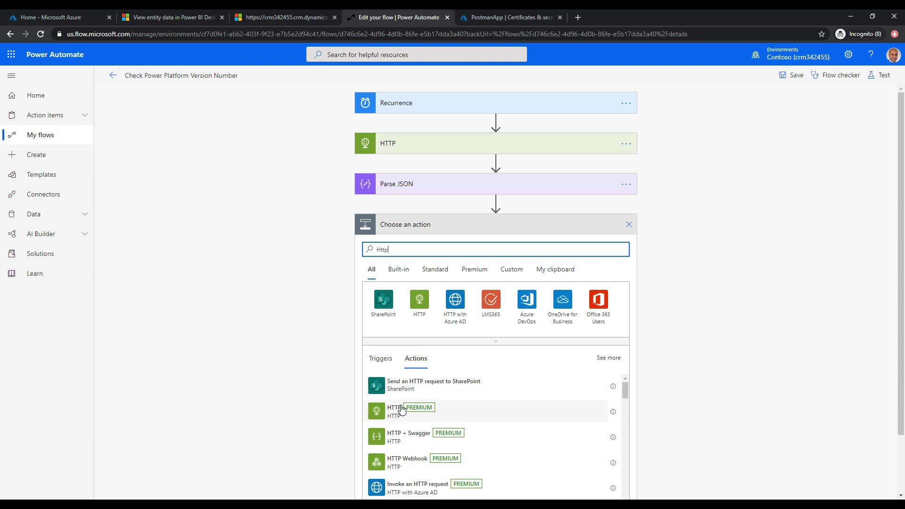
left_click(398, 409)
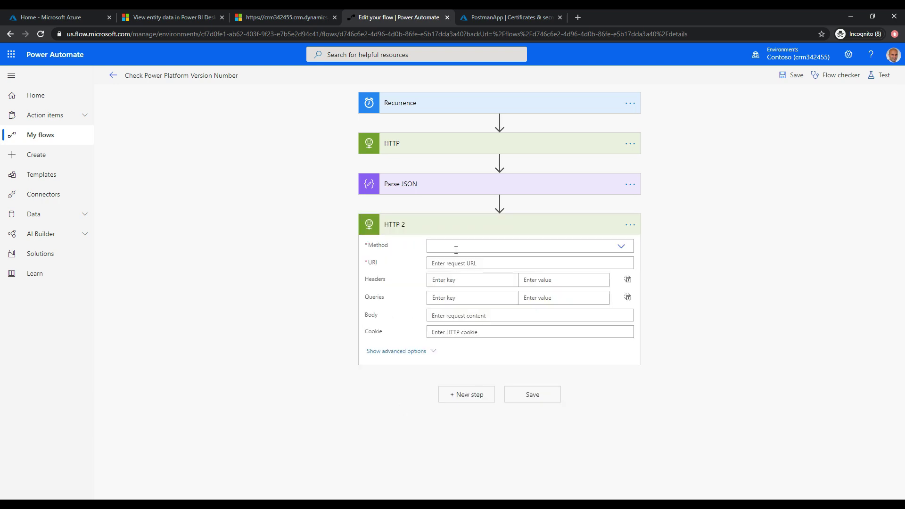
left_click(455, 249)
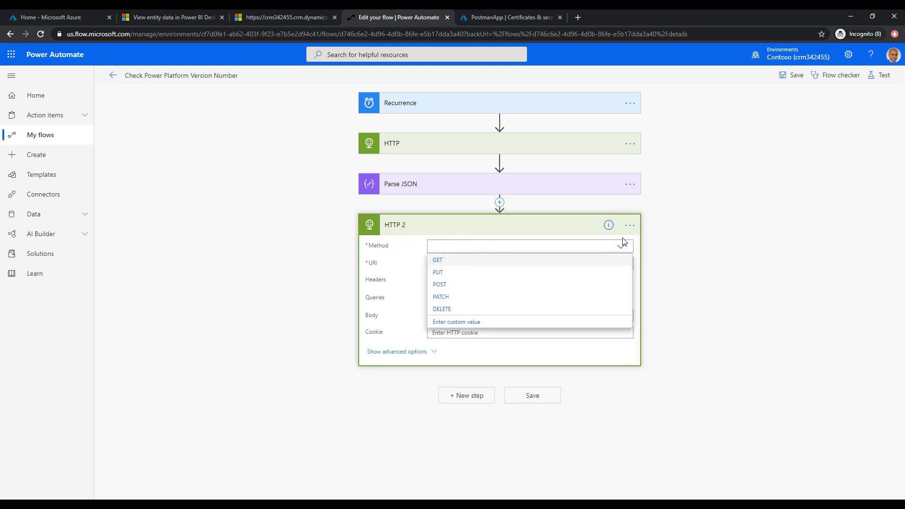
left_click(486, 261)
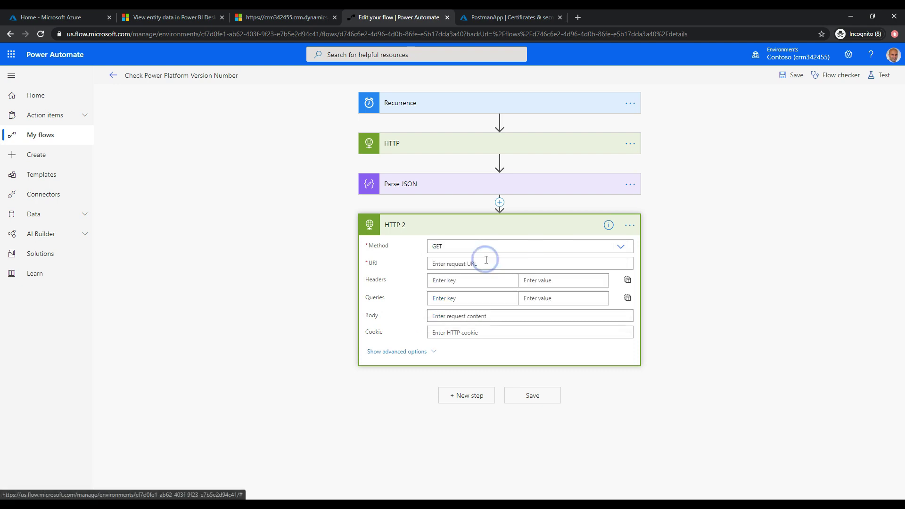
left_click(453, 264)
key("ctrl+v")
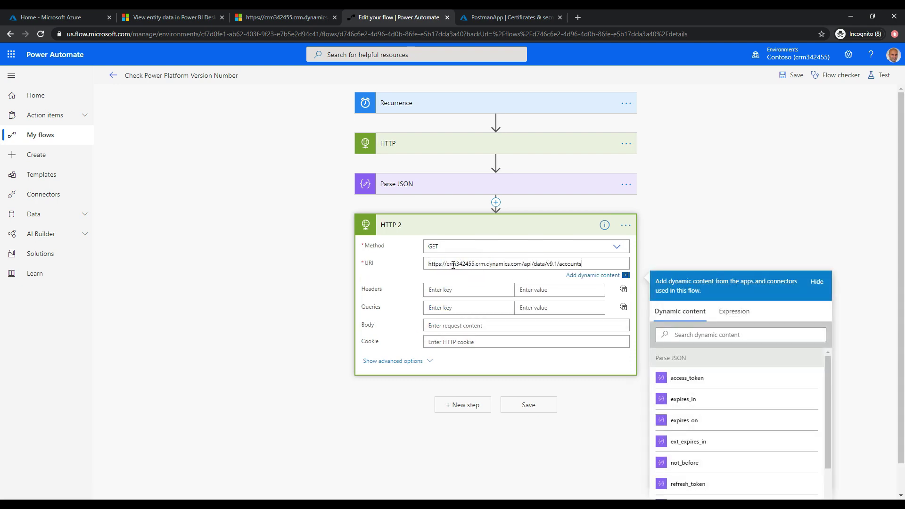
Add an Authorization header of Bearer plus access_token and save the flow.
left_click(455, 291)
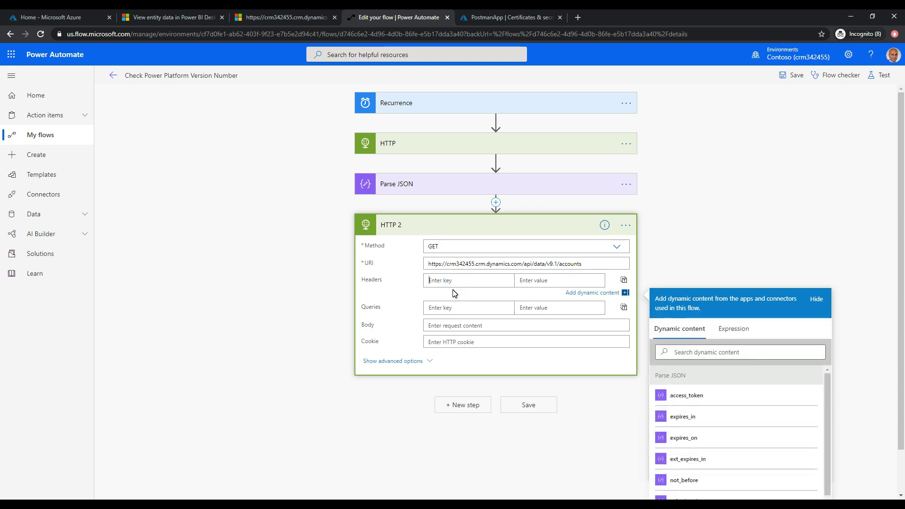
type("Authorization")
key("Tab")
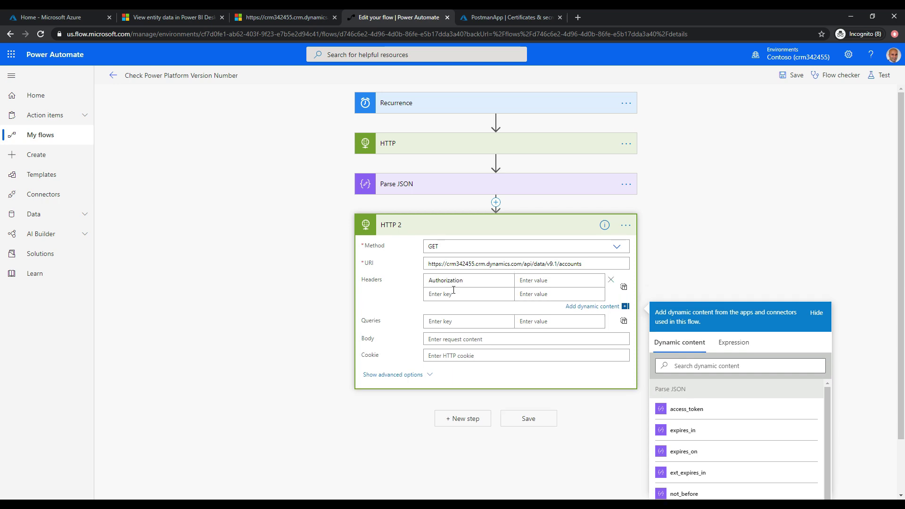
type("Bearer")
left_click(685, 413)
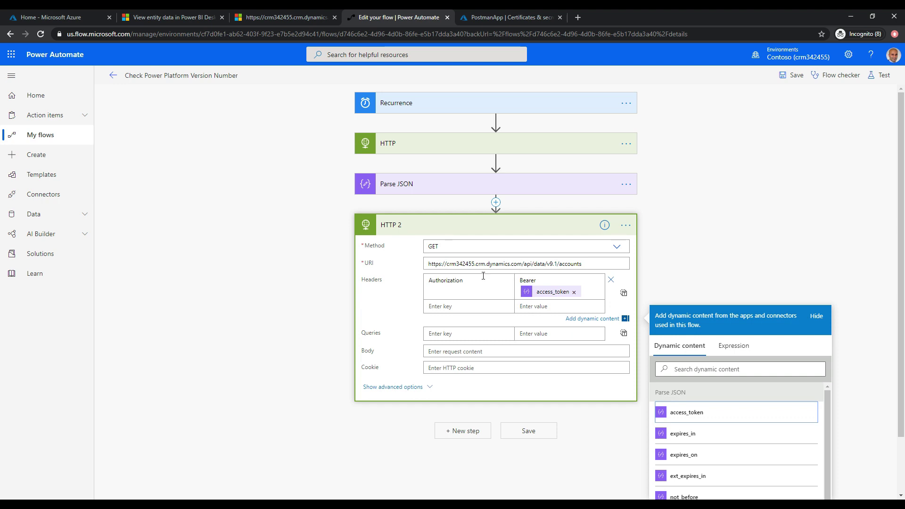
left_click(530, 431)
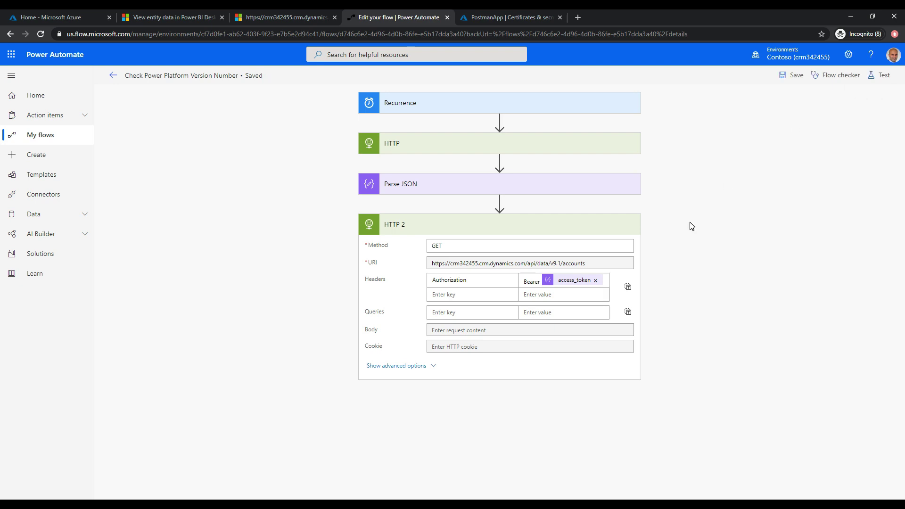
Test-run the flow with a manual trigger.
left_click(879, 74)
left_click(800, 98)
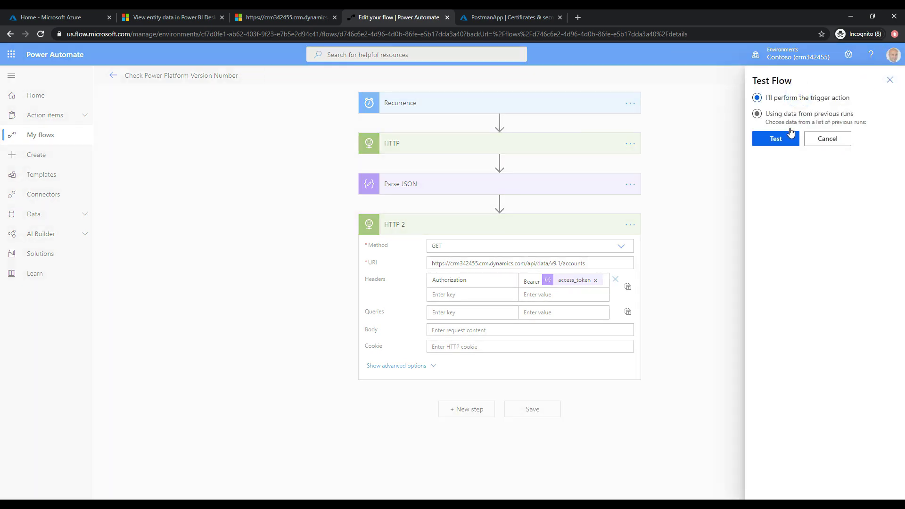
left_click(790, 138)
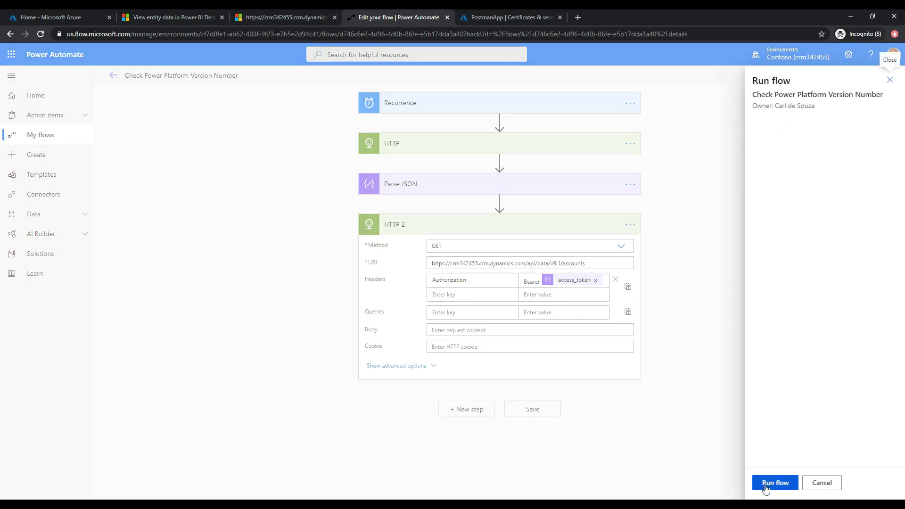
left_click(765, 483)
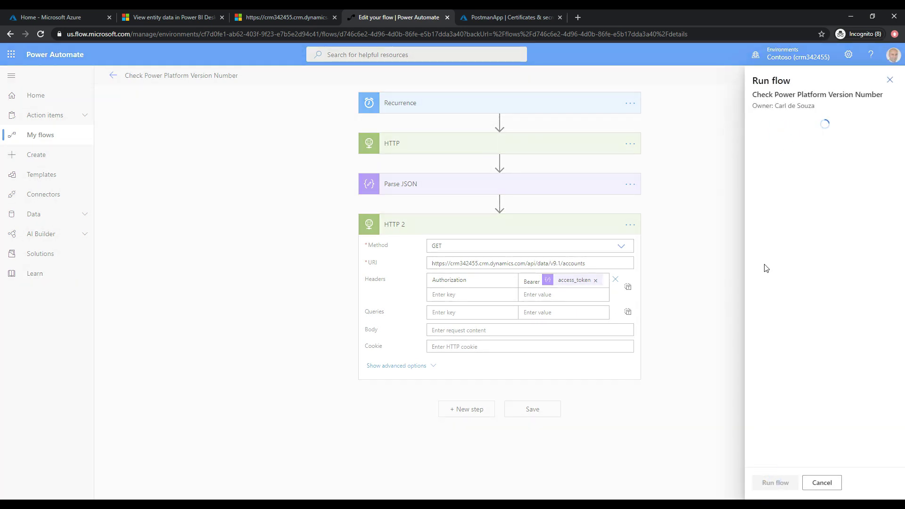
In the test run, expand HTTP 2 and view its raw accounts response body.
left_click(848, 162)
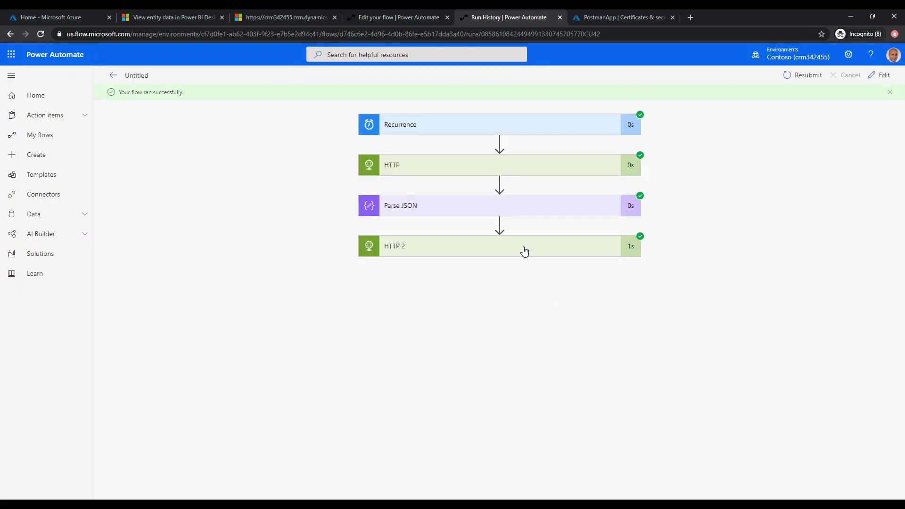
left_click(525, 251)
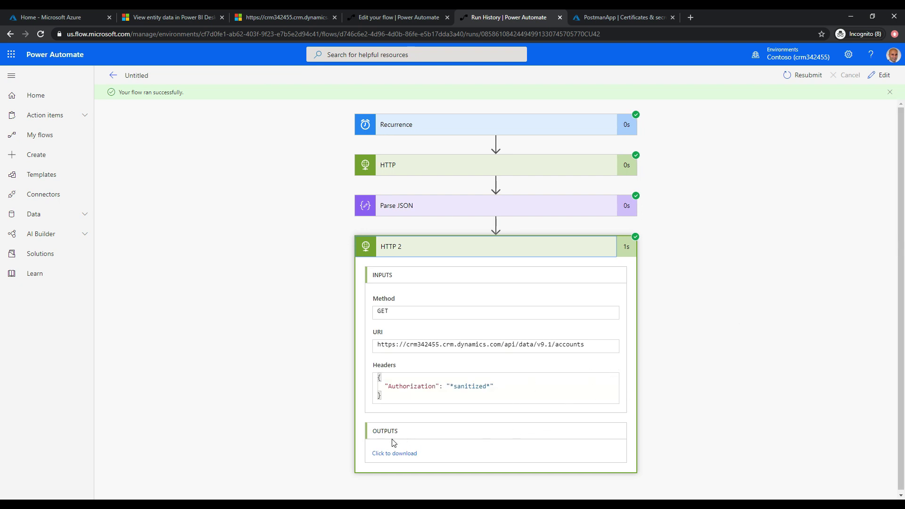
left_click(392, 455)
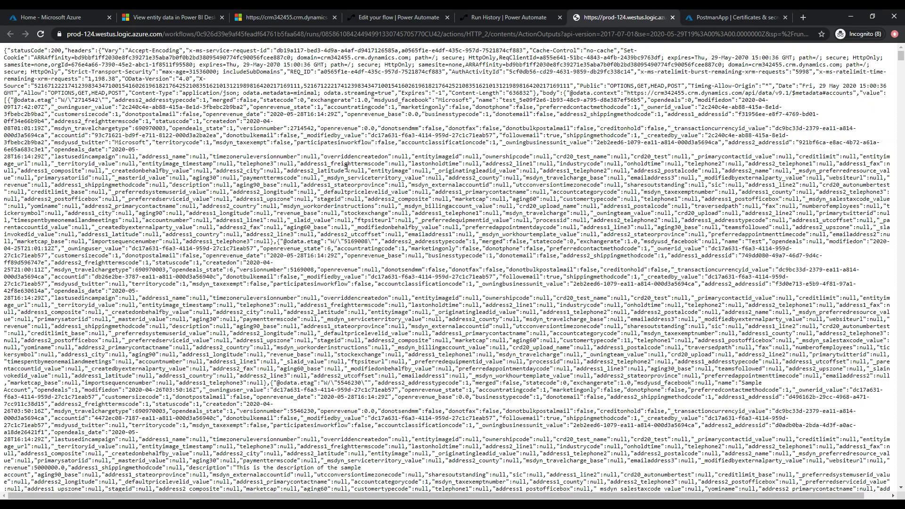
left_click(672, 17)
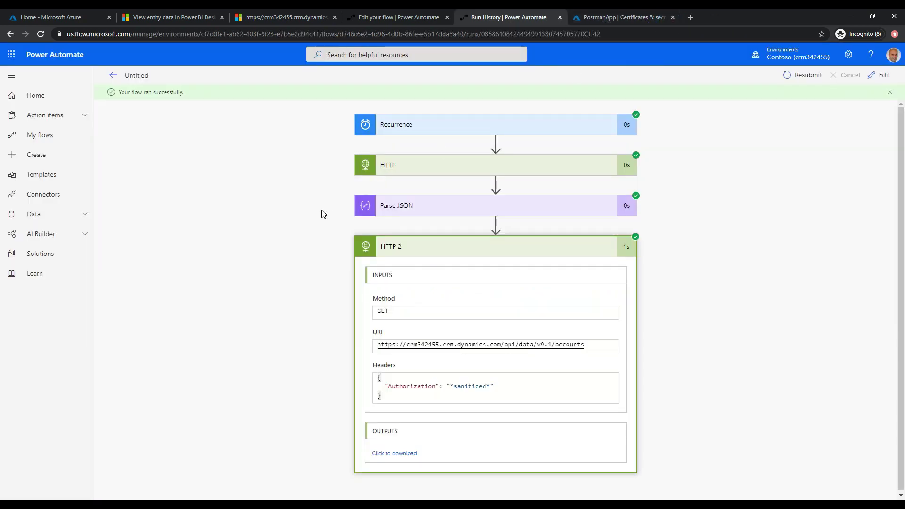
In the flow editor, select 'accounts' in the HTTP 2 URL and focus the Dynamics API address.
left_click(880, 74)
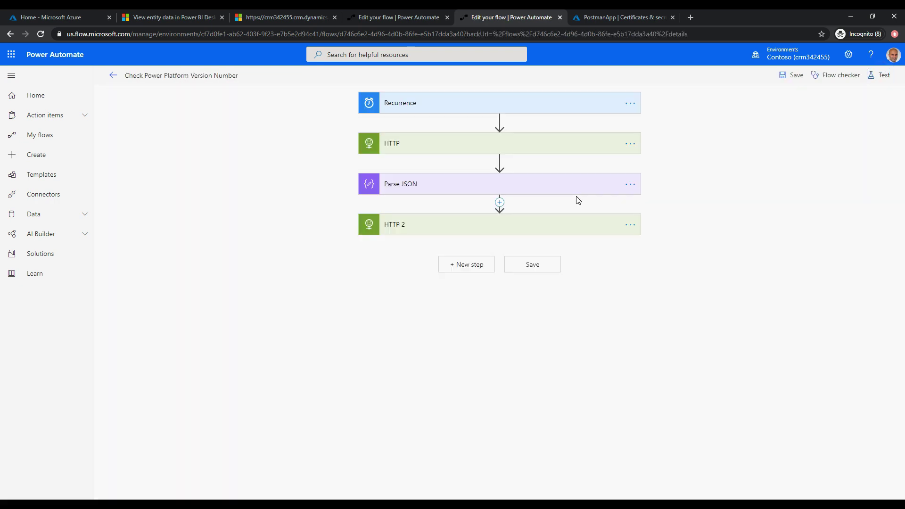
left_click(542, 225)
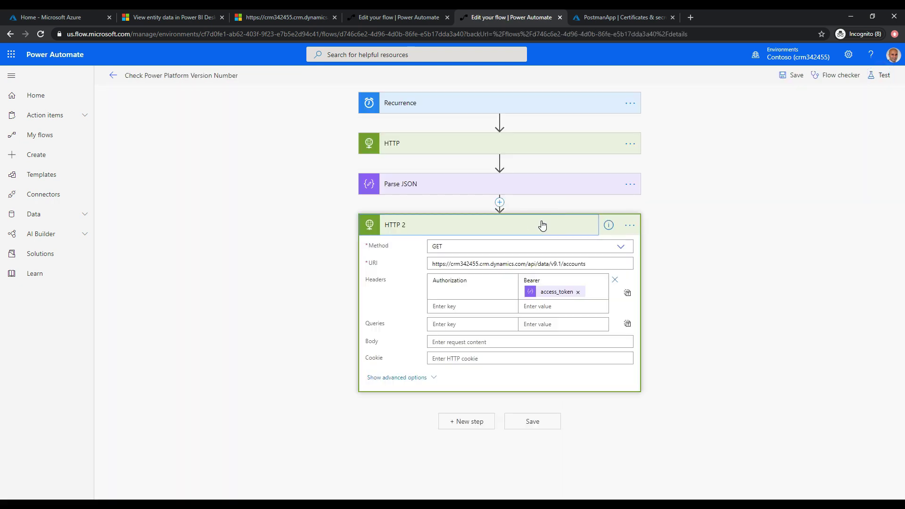
double_click(574, 264)
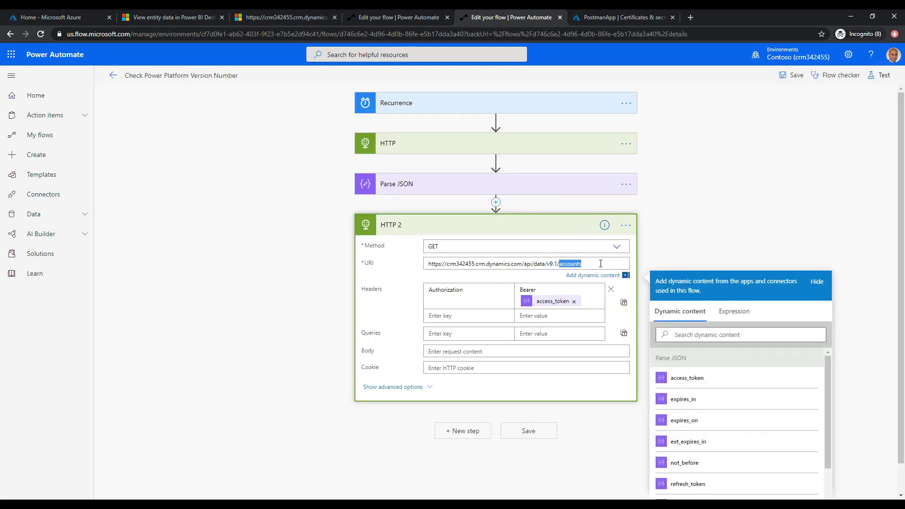
left_click(271, 17)
left_click(272, 31)
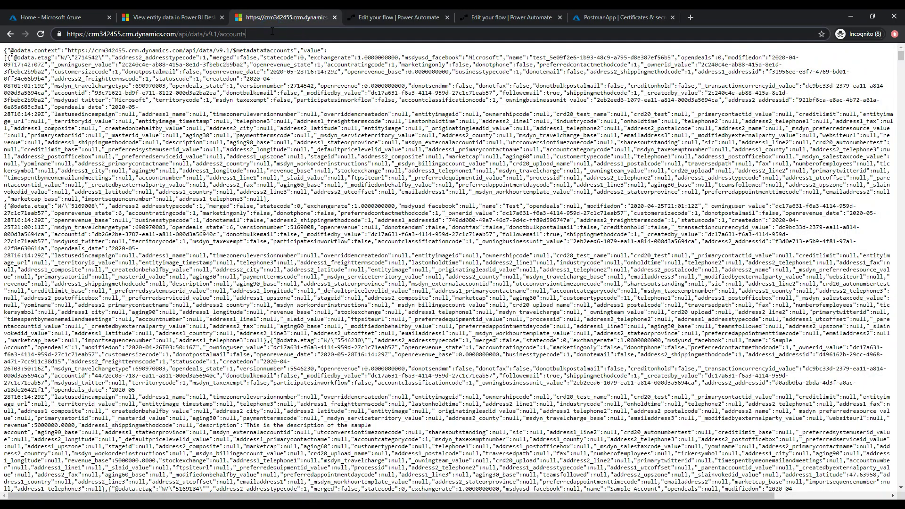
Replace 'accounts' in the API address with RetrieveVersion and load it.
double_click(272, 31)
type("retreie")
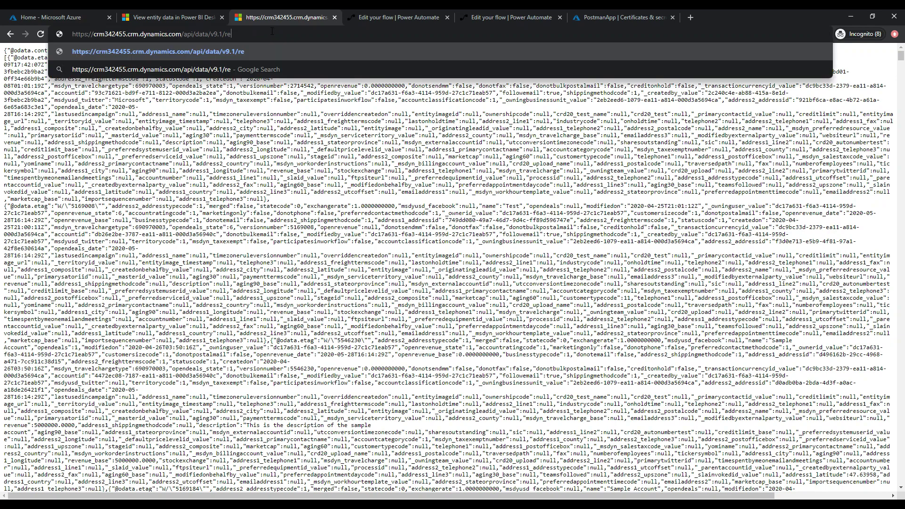
key("BackSpace")
key("BackSpace")
key("BackSpace")
key("BackSpace")
key("BackSpace")
key("BackSpace")
key("BackSpace")
type("Retrieve")
type("Versio")
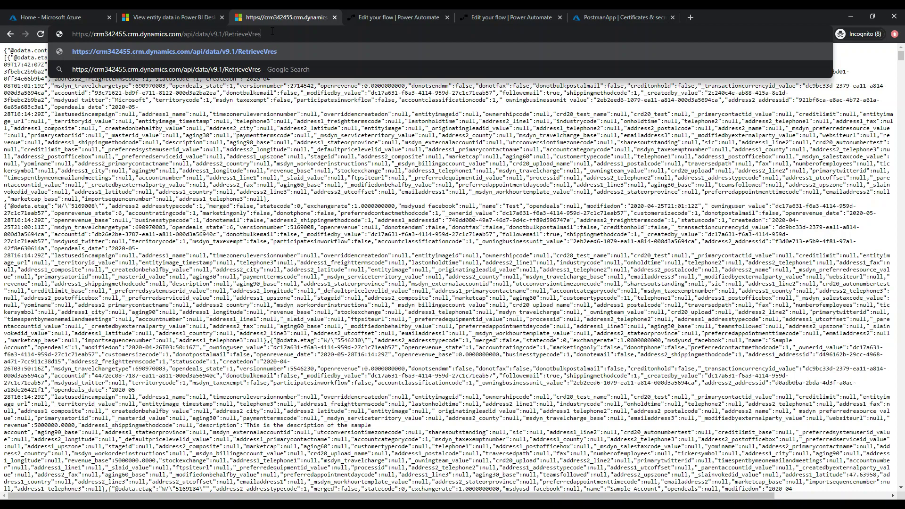
type("n")
key("Return")
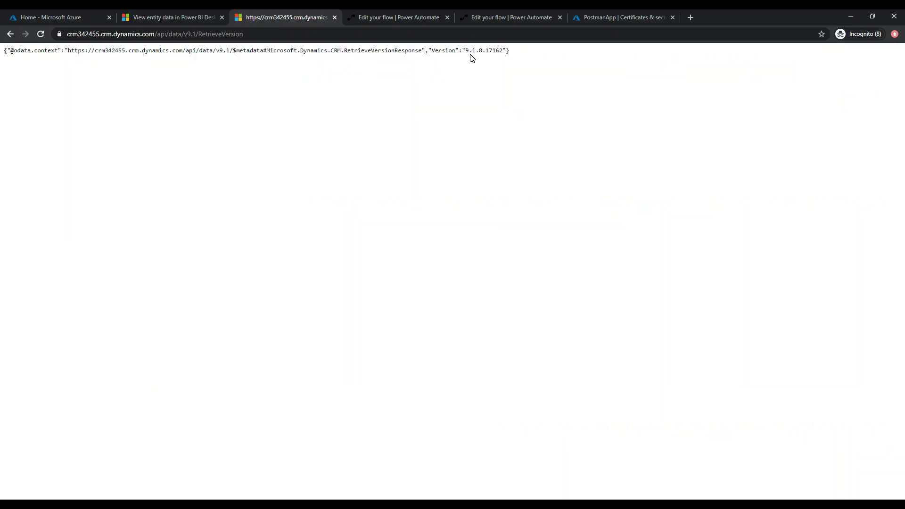
Confirm the returned version 9.1.0.17162 and copy the RetrieveVersion address.
left_click_drag(466, 51, 500, 51)
left_click(343, 36)
key("ctrl+c")
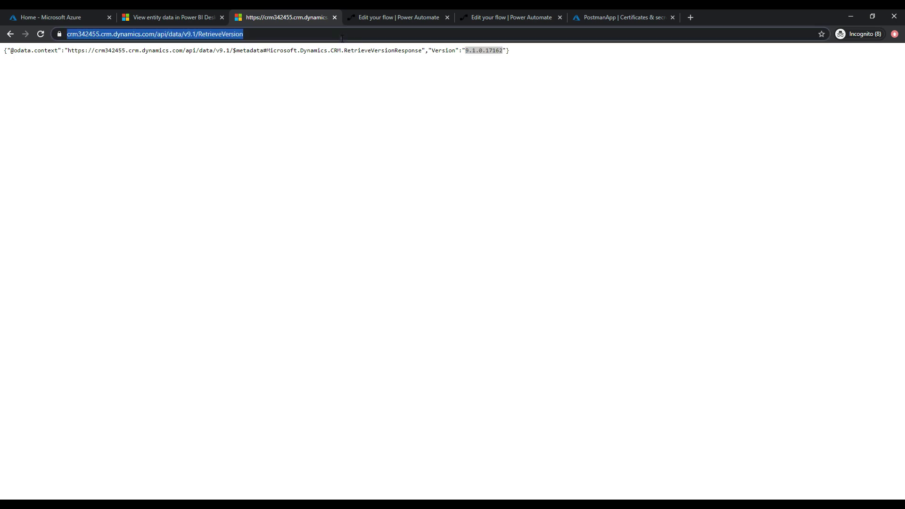
left_click(301, 107)
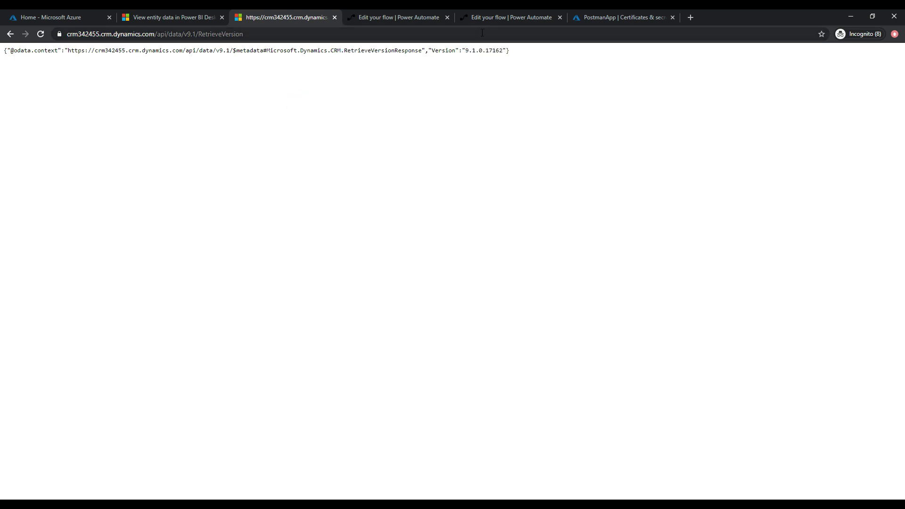
left_click(495, 18)
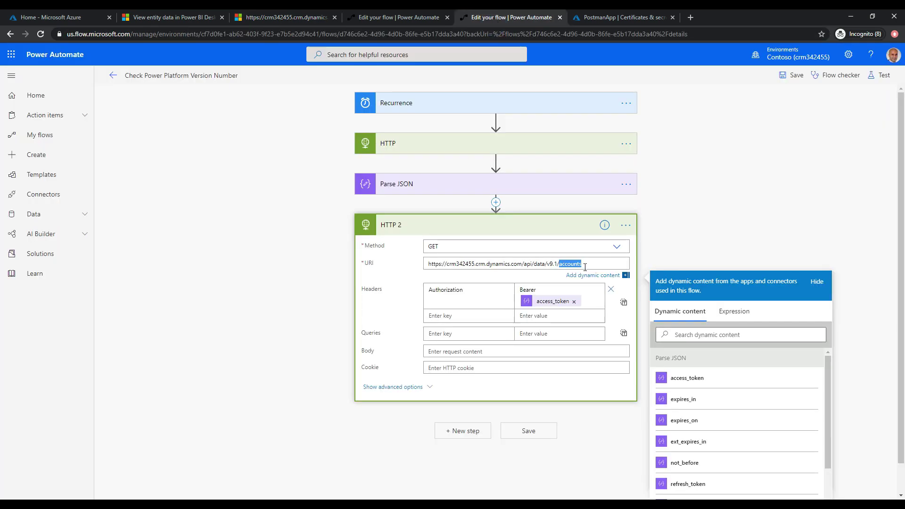
Replace the HTTP 2 URI with the v9.1 RetrieveVersion URL, save, and choose a manual test trigger.
left_click_drag(584, 267, 423, 267)
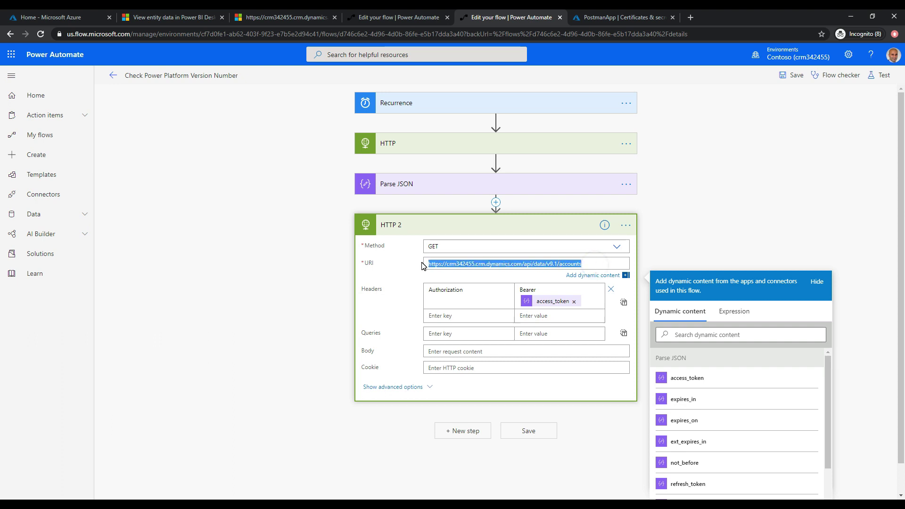
key("ctrl+v")
left_click(528, 431)
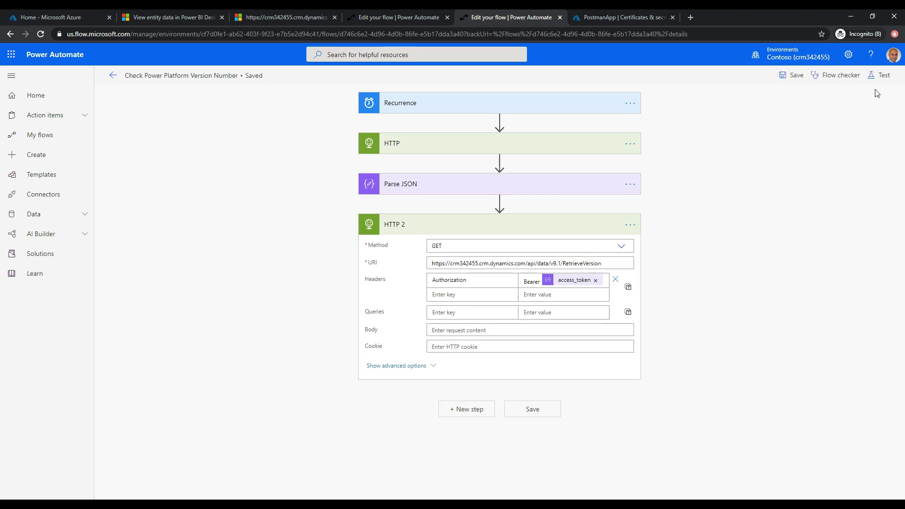
left_click(882, 76)
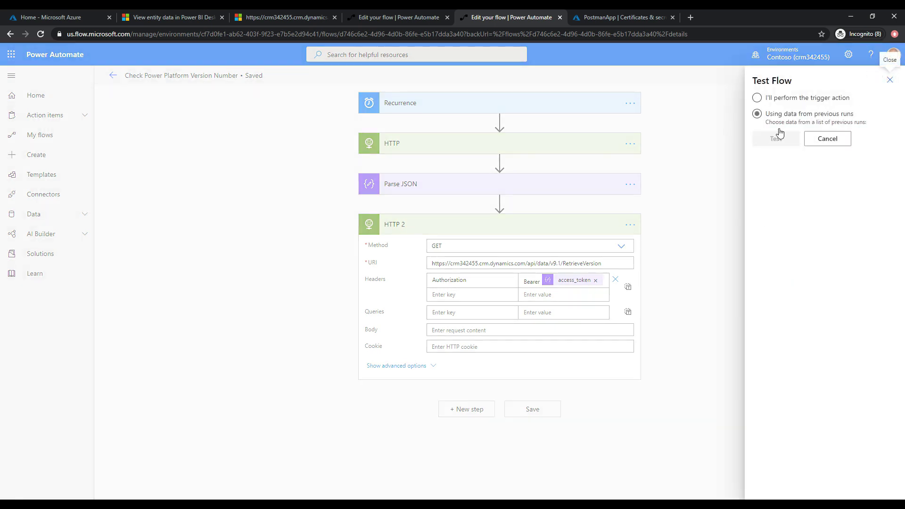
left_click(773, 100)
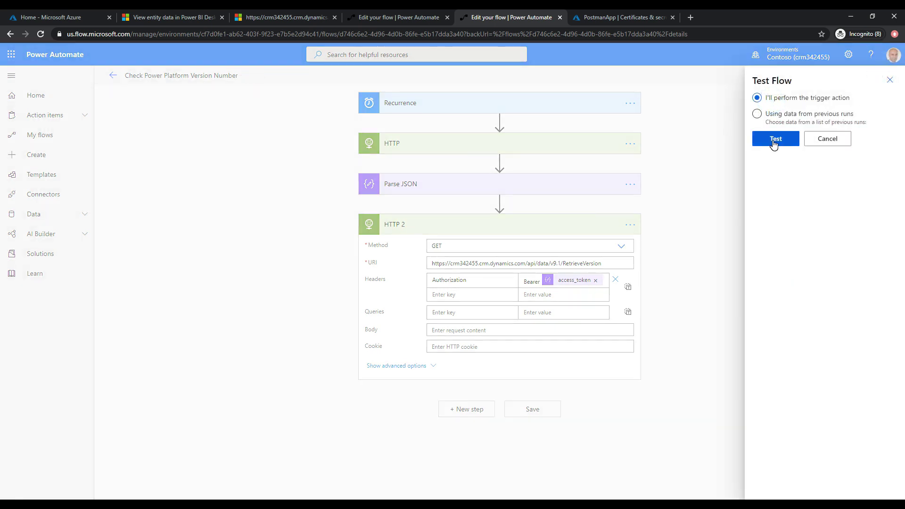
Run the flow as a manual test and open the HTTP 2 run details.
left_click(773, 142)
left_click(773, 482)
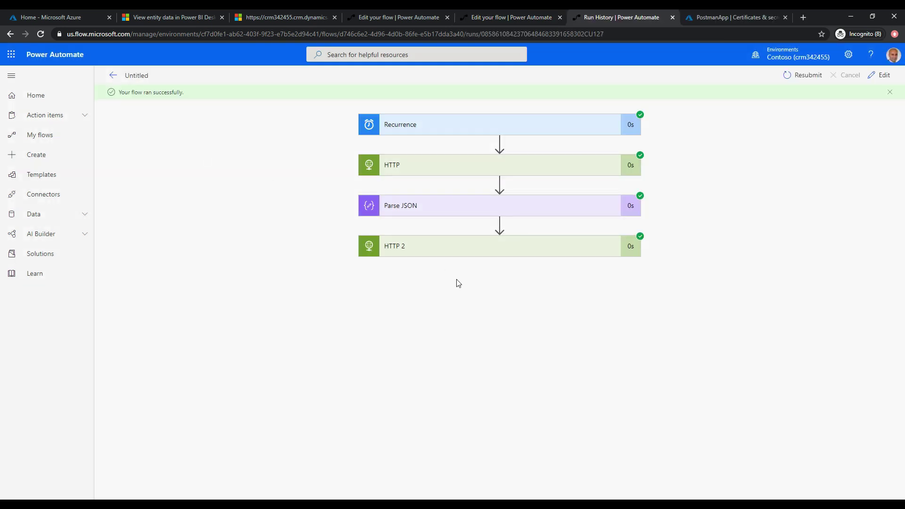
left_click(447, 247)
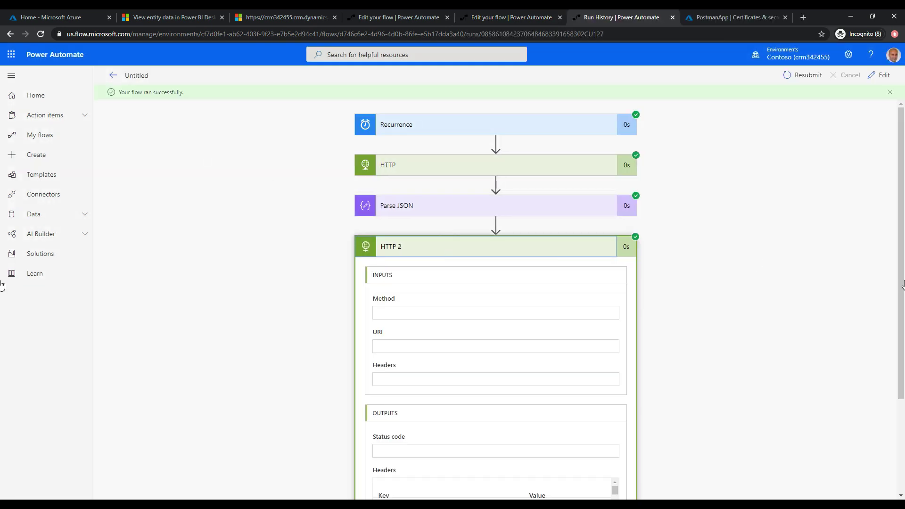
Copy HTTP 2's response body showing Version 9.1.0.17162, then return to editing.
scroll(1, 285, "down", 3)
scroll(1, 384, "down", 1)
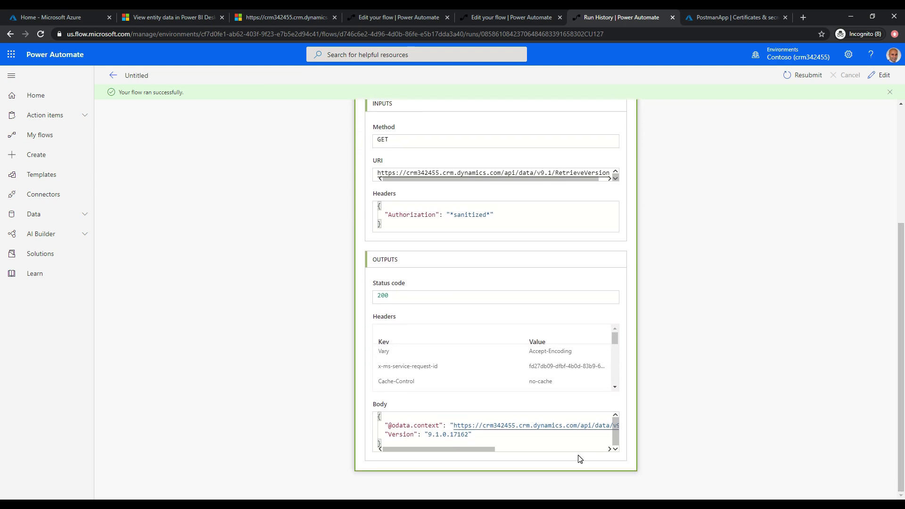
left_click_drag(427, 436, 466, 436)
left_click(477, 438)
key("ctrl+a")
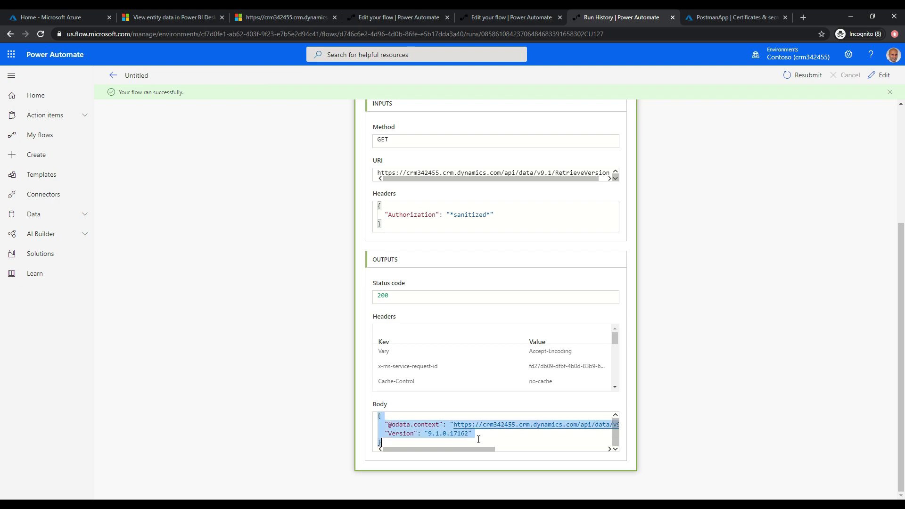
left_click(880, 76)
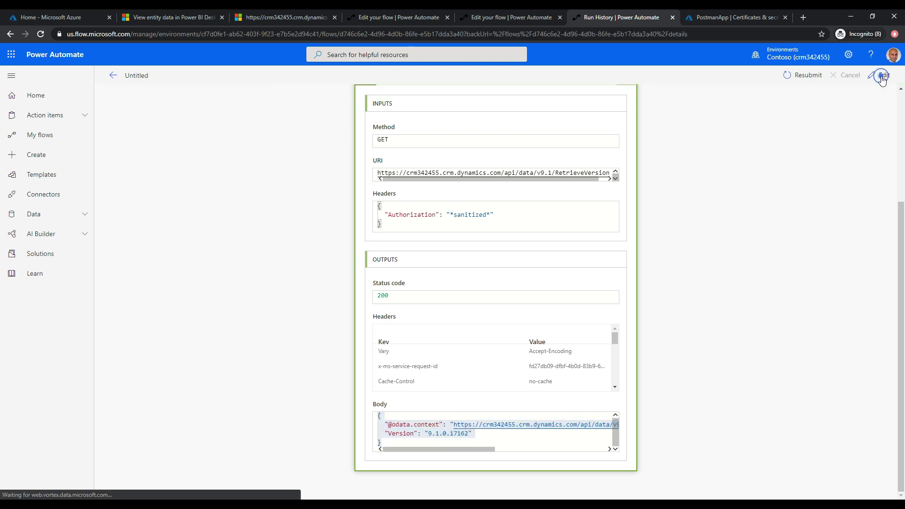
Add a Parse JSON step after HTTP 2 whose Content is HTTP 2's Body.
left_click(459, 264)
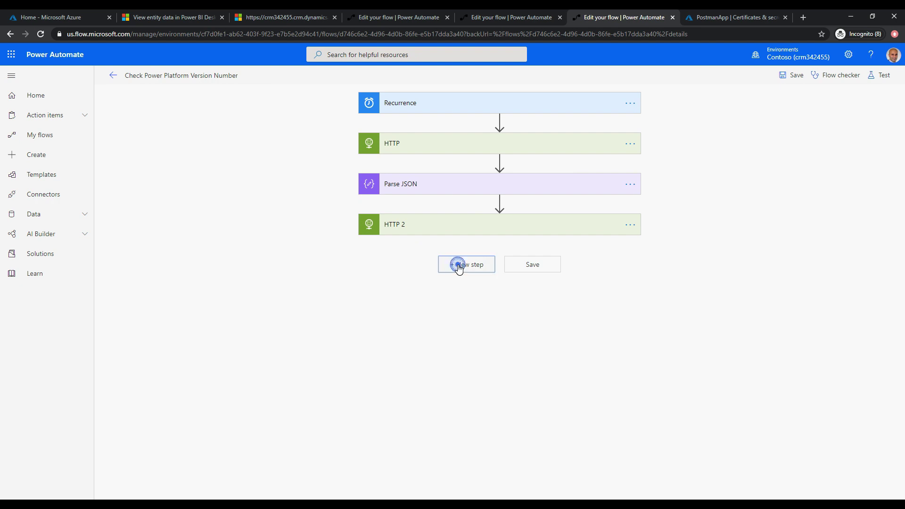
type("P")
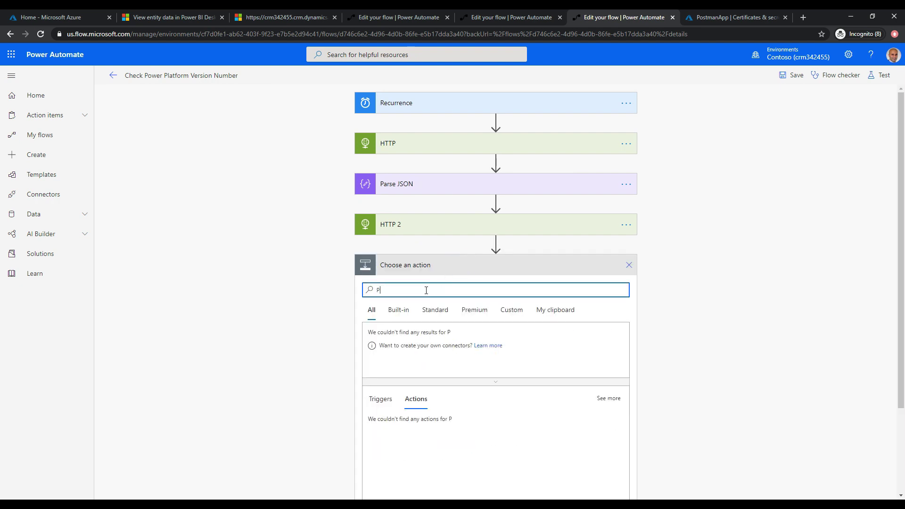
type("arse JSON")
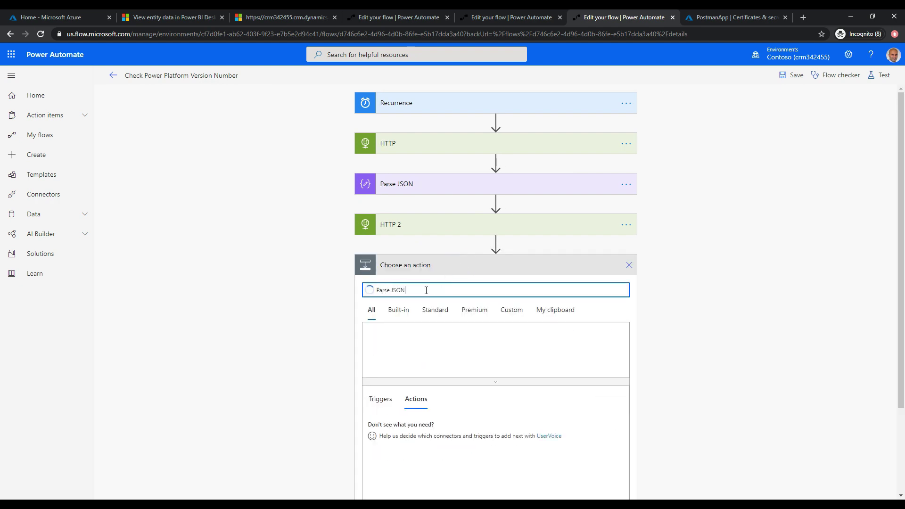
left_click(376, 422)
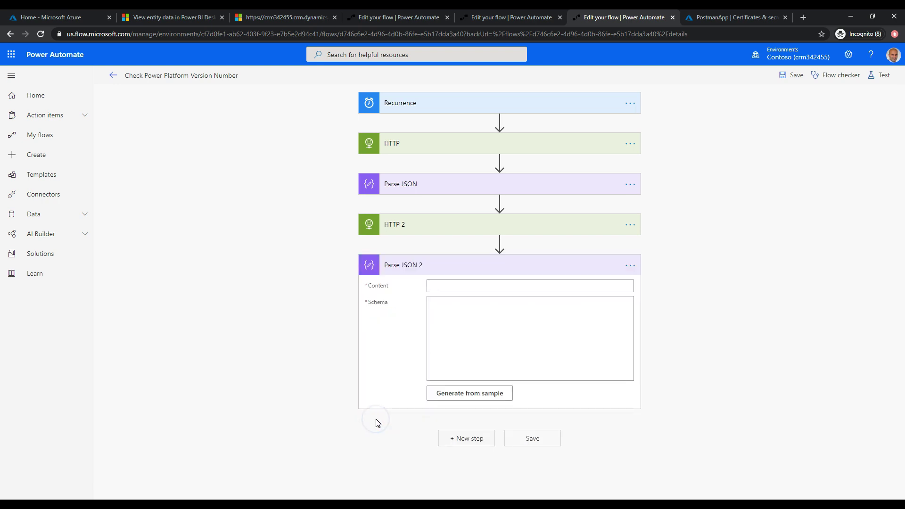
left_click(479, 285)
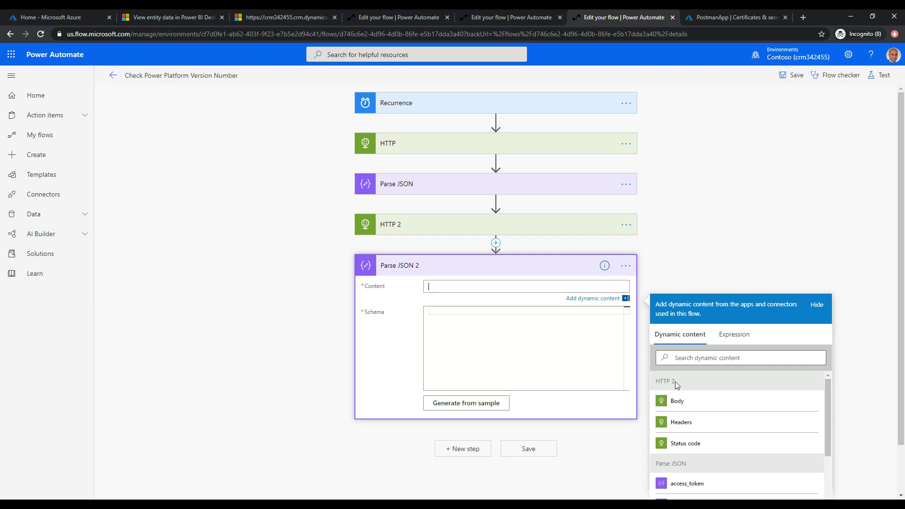
left_click(689, 402)
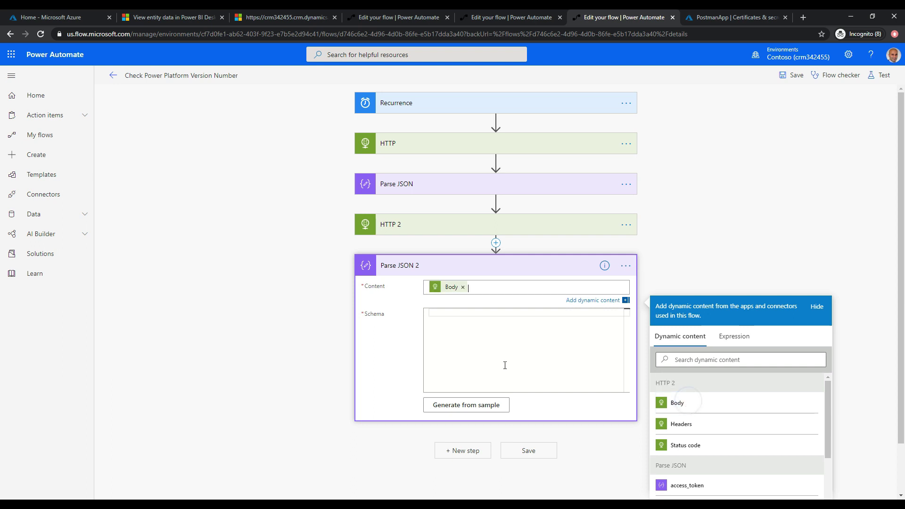
Generate the schema from the pasted version response sample and save the flow.
left_click(466, 404)
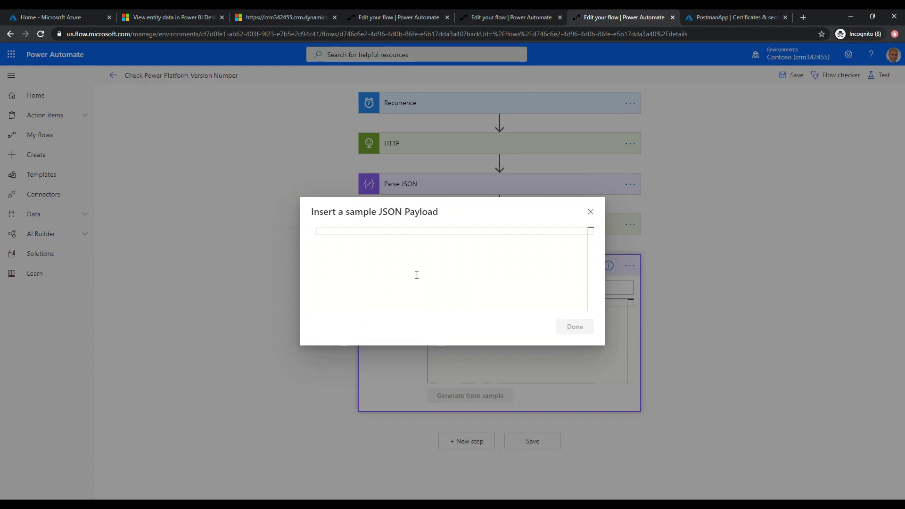
key("ctrl+v")
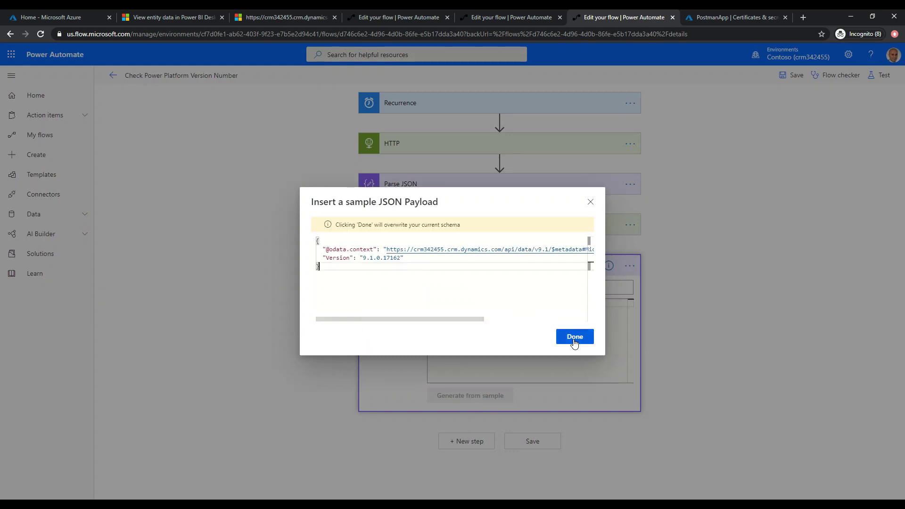
left_click(574, 336)
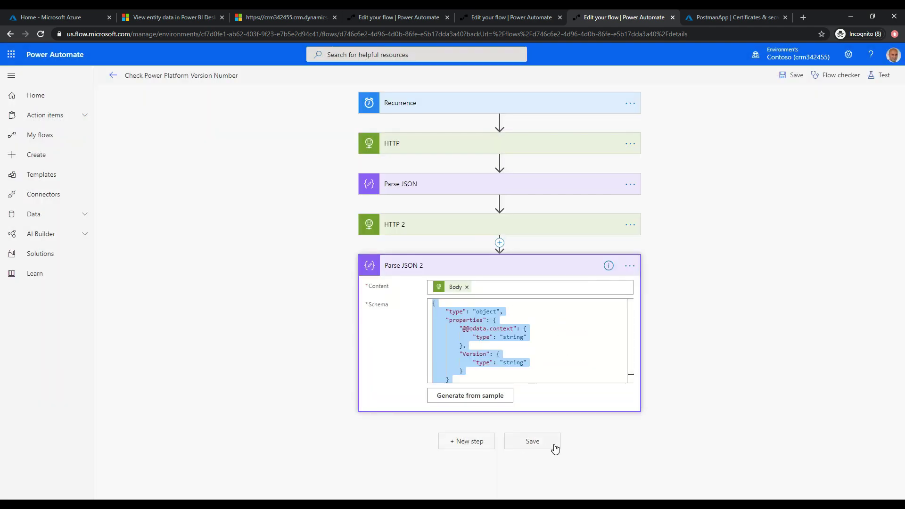
left_click(554, 446)
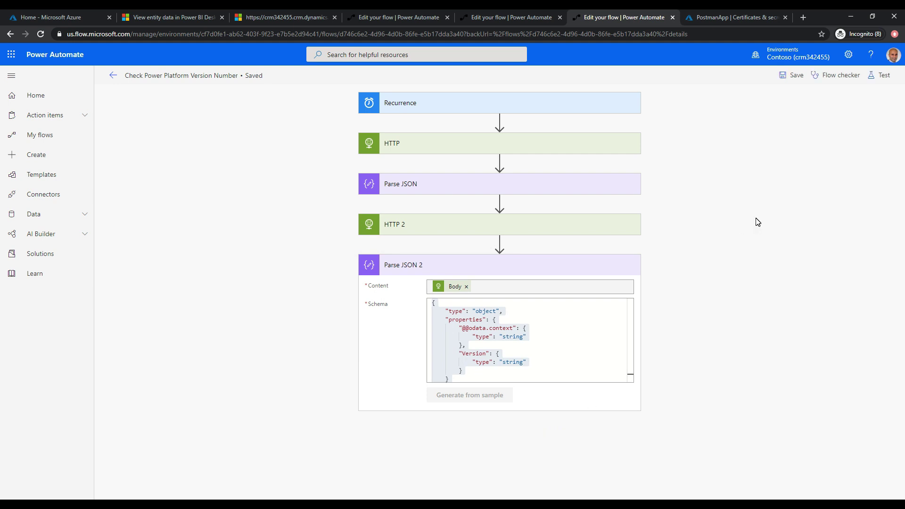
Start a manually triggered test run of the flow.
left_click(881, 74)
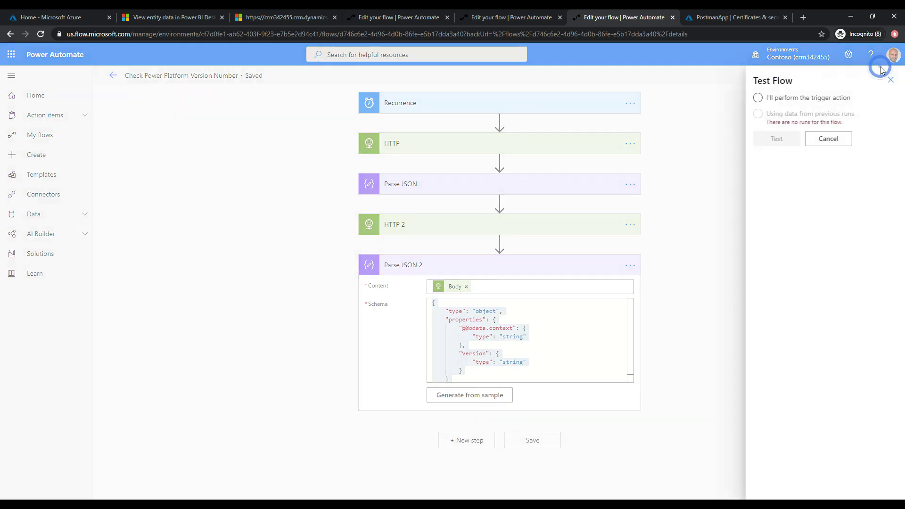
left_click(813, 98)
left_click(790, 136)
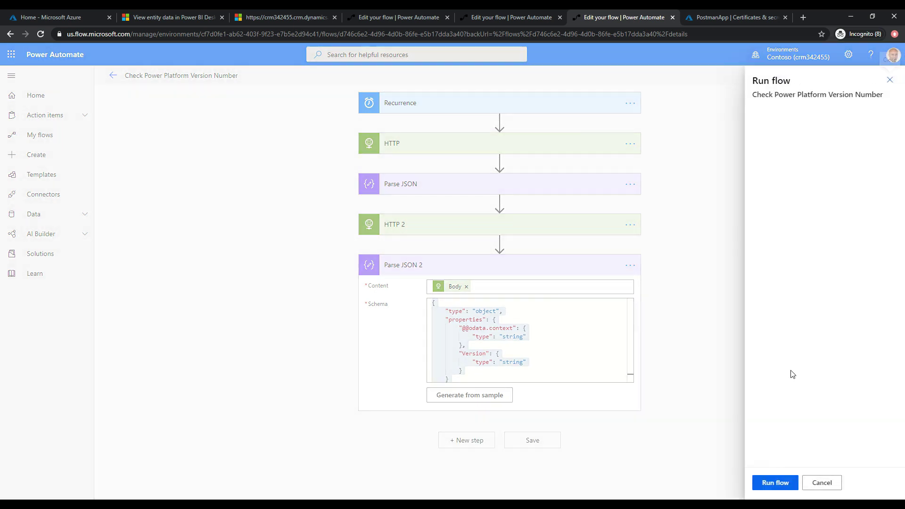
left_click(773, 482)
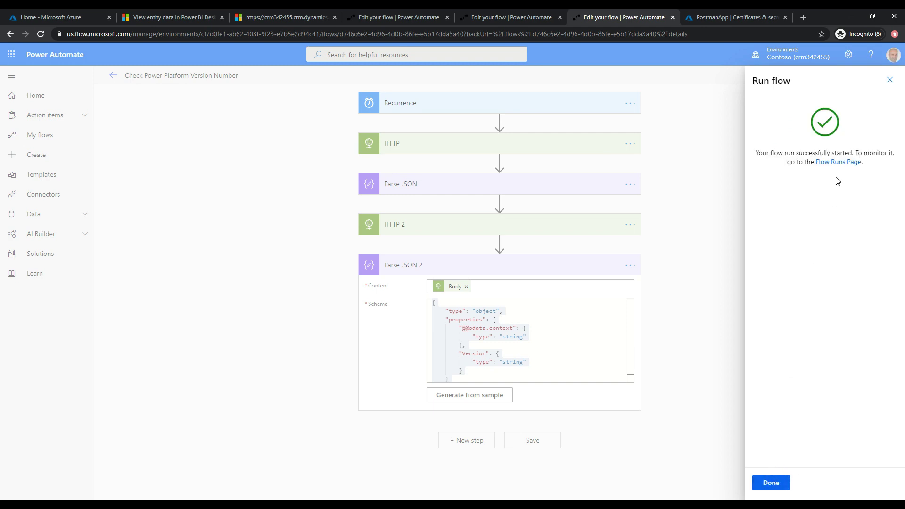
Check that Parse JSON 2 outputs Version 9.1.0.17162, then return to the editor.
left_click(838, 162)
left_click(479, 287)
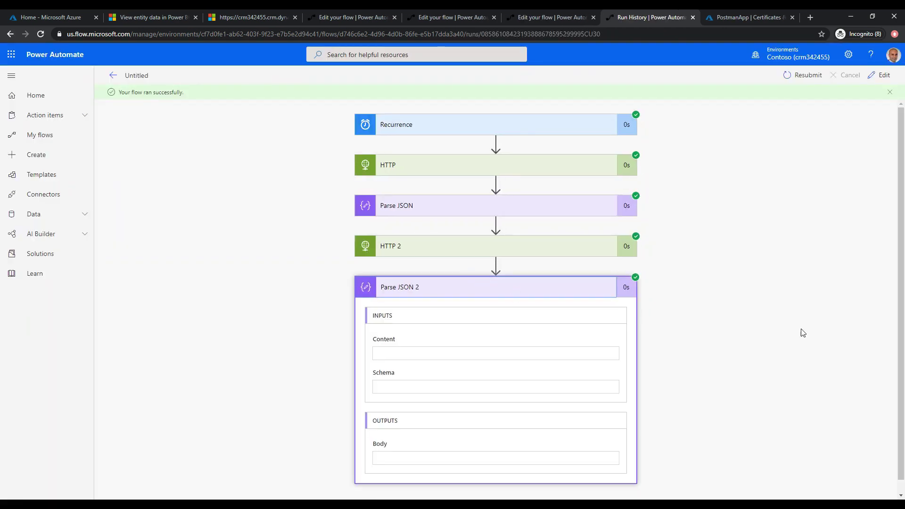
left_click_drag(903, 351, 904, 462)
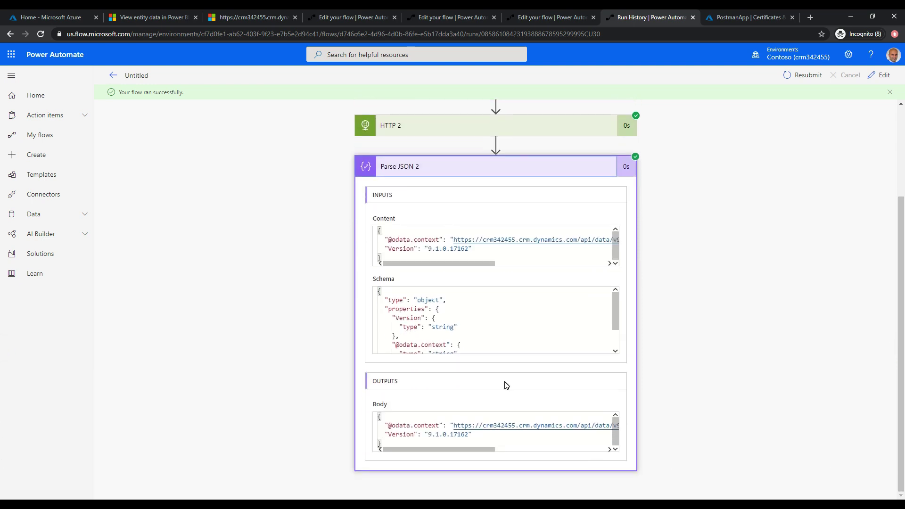
left_click(883, 76)
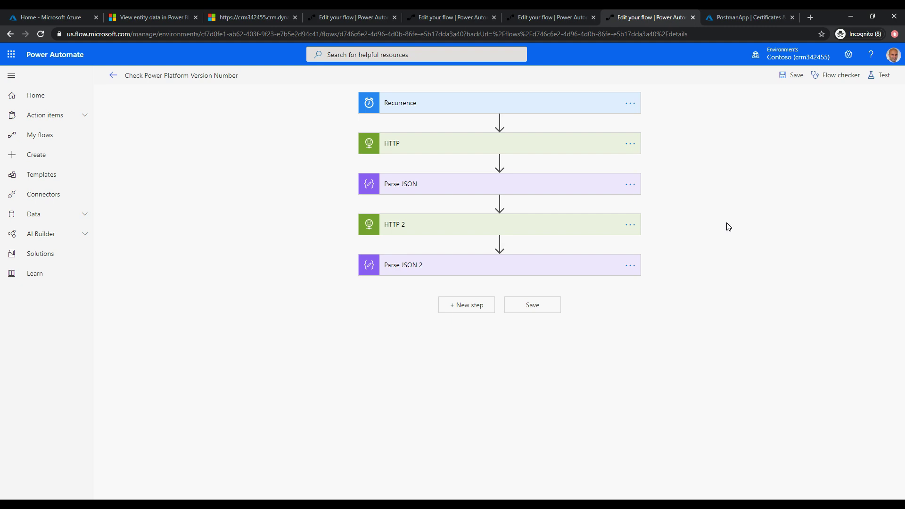
Add a Condition after Parse JSON 2 checking Version is greater than or equal to a value.
left_click(473, 307)
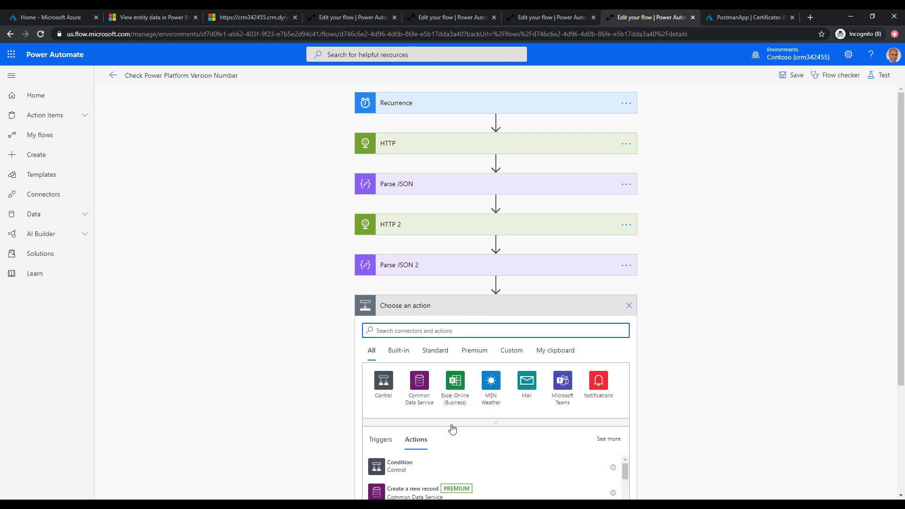
left_click(401, 472)
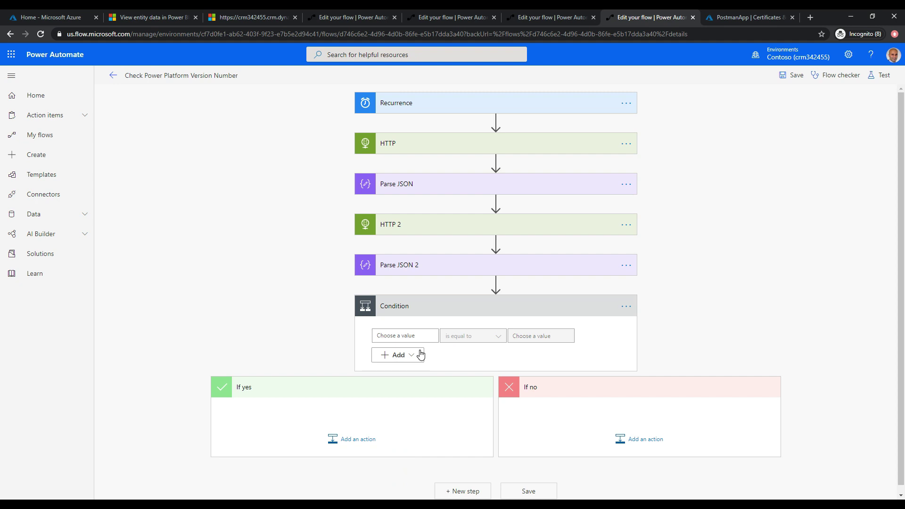
left_click(407, 336)
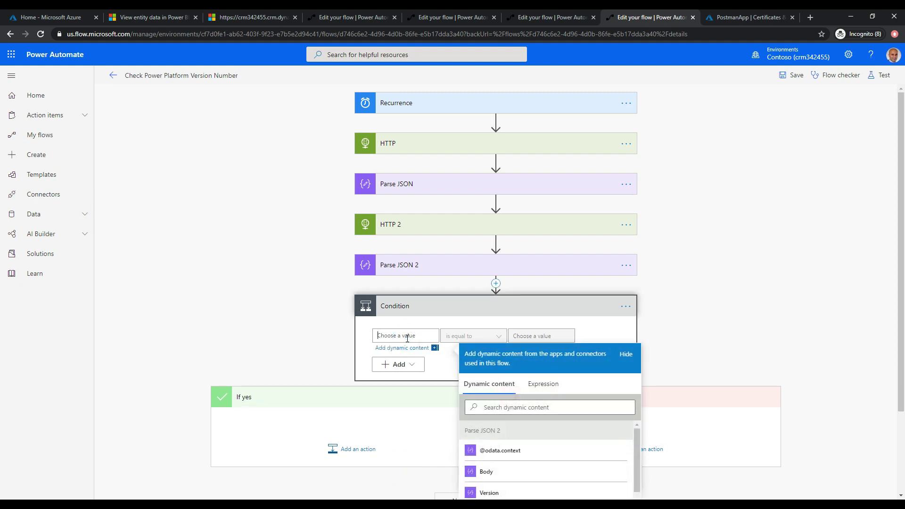
left_click(531, 494)
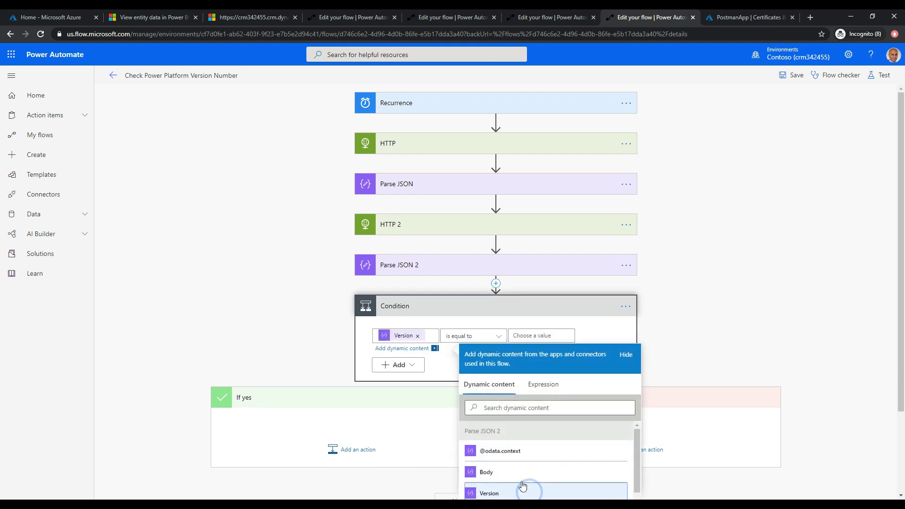
left_click(459, 339)
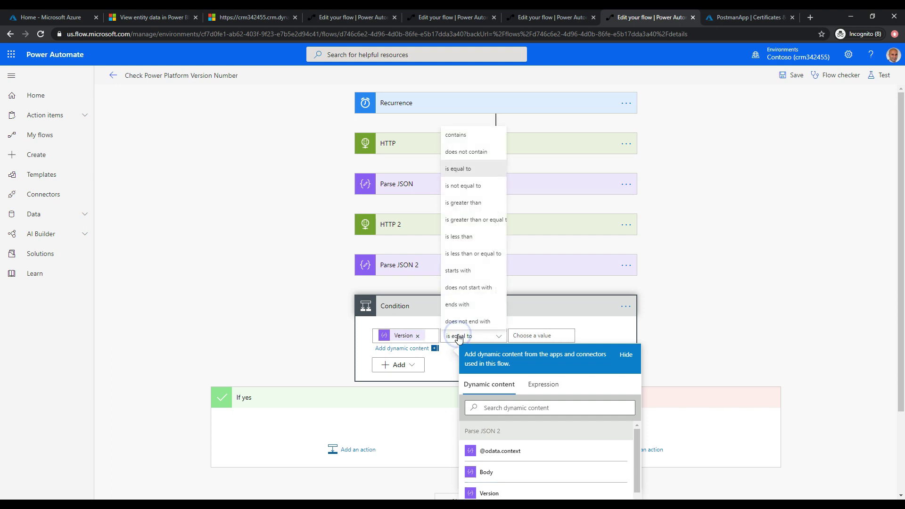
left_click(472, 220)
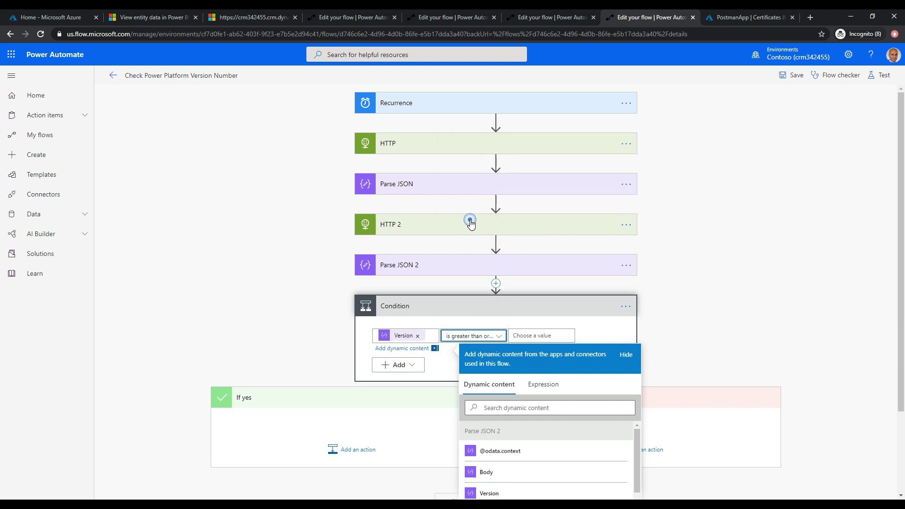
left_click(530, 335)
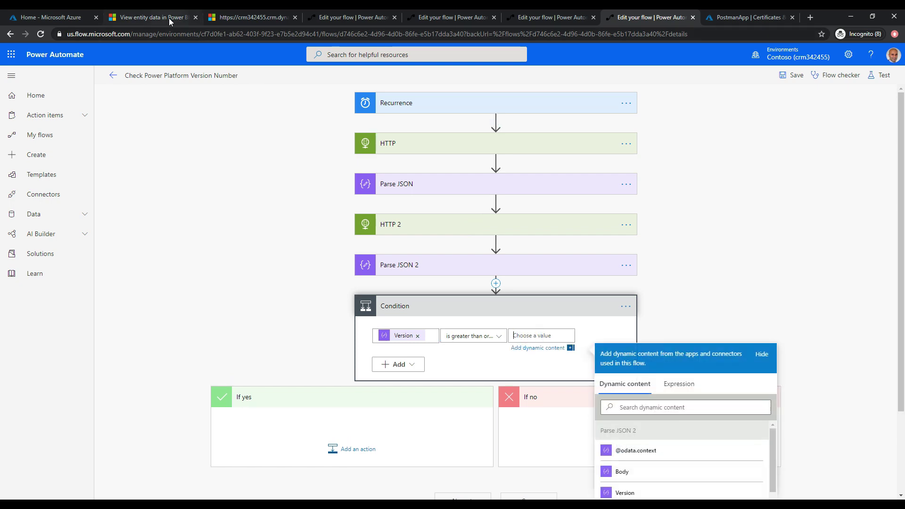
left_click(176, 21)
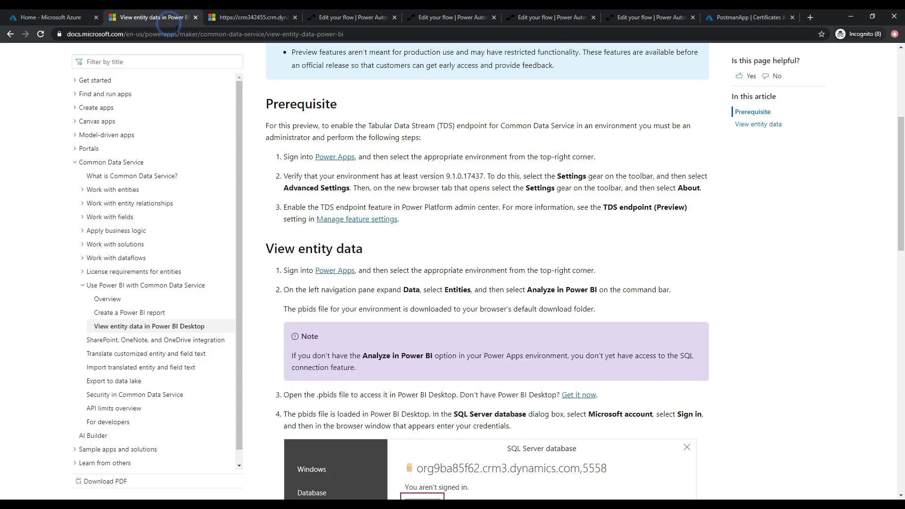
Copy the minimum required version 9.1.0.17437 from the Docs page.
double_click(448, 178)
right_click(478, 179)
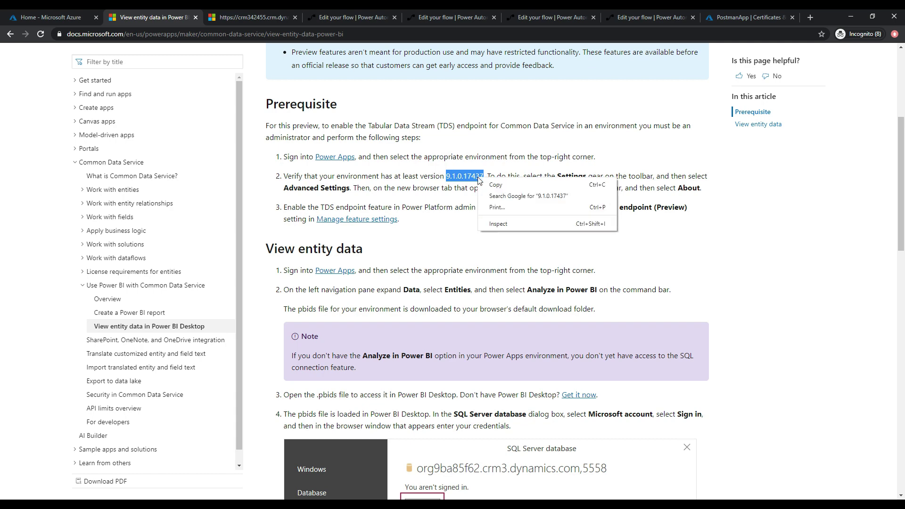
left_click(493, 184)
Return to the flow editor tab holding the unfinished Condition.
left_click(259, 12)
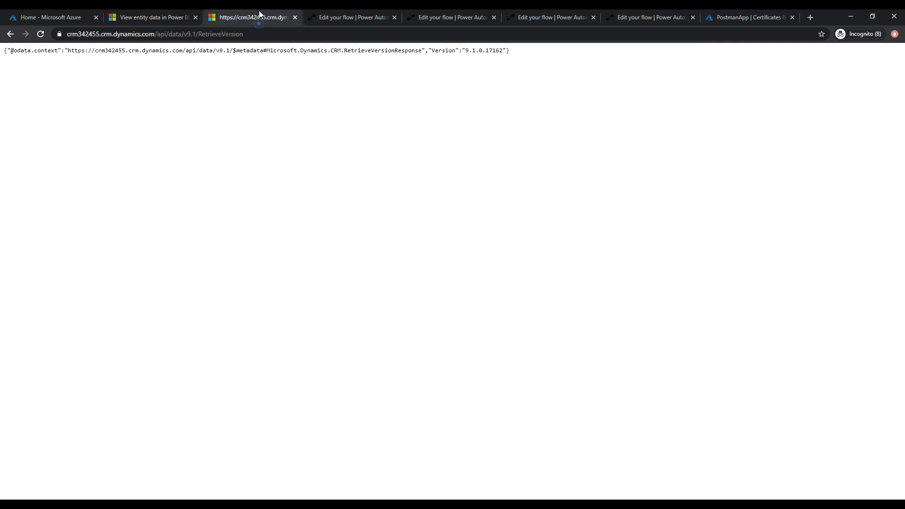
left_click(377, 12)
left_click(457, 11)
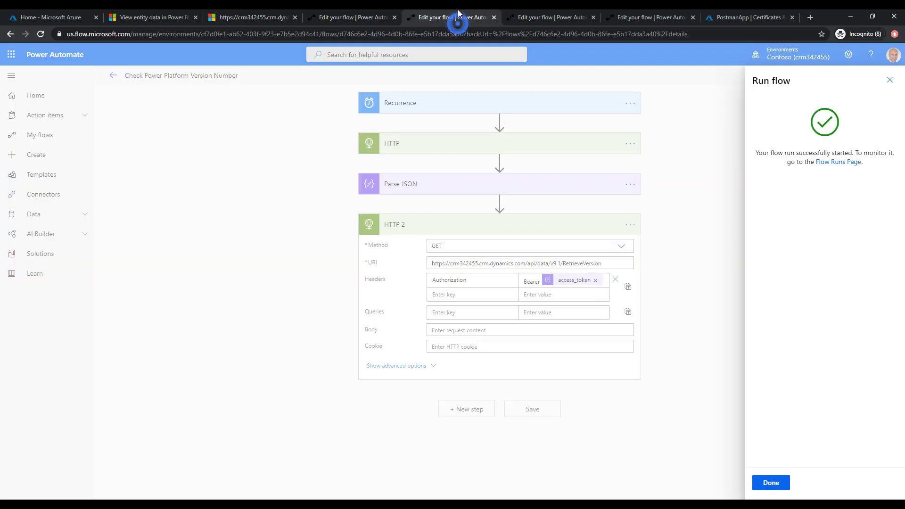
left_click(555, 11)
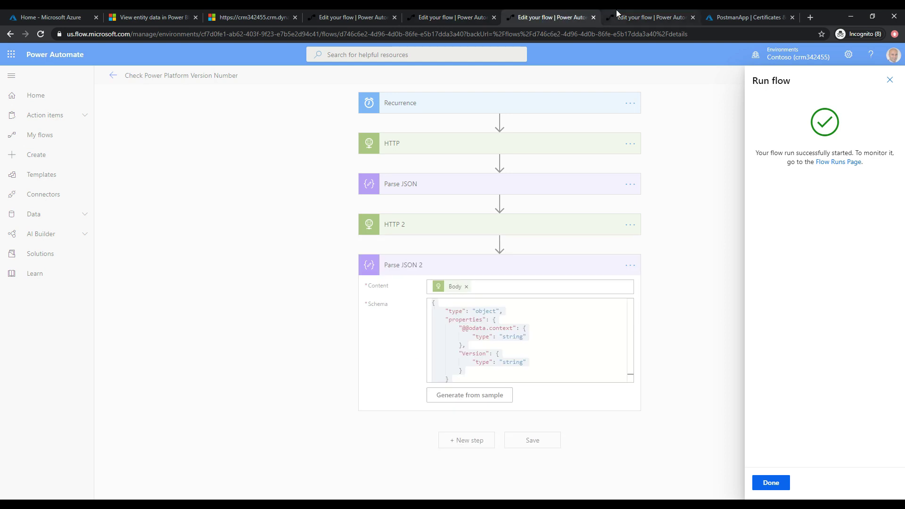
left_click(618, 14)
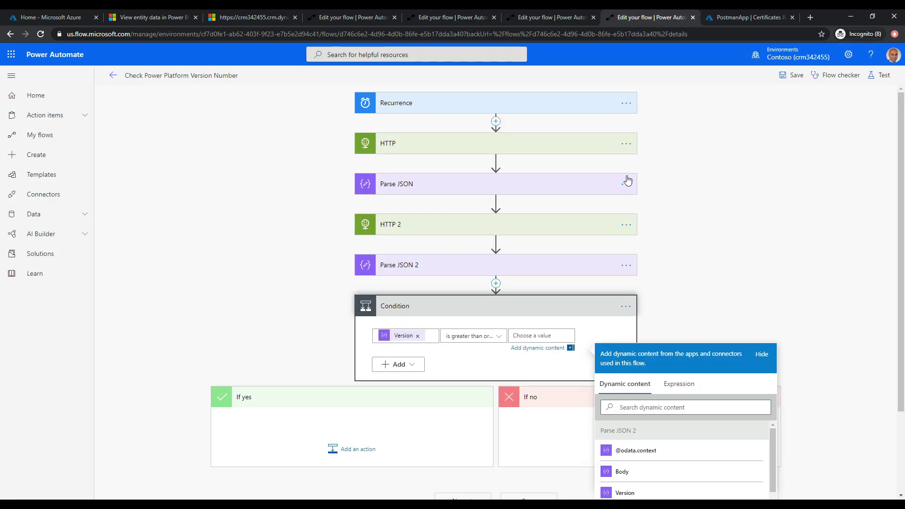
Compare Version against 9.1.0.17437 and add a Send an email (V2) action under If yes.
key("ctrl+v")
left_click(733, 309)
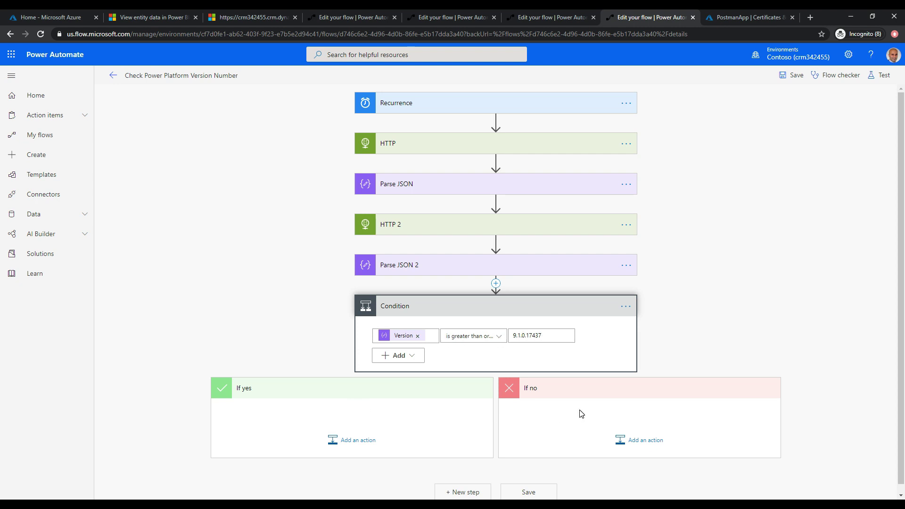
left_click(347, 440)
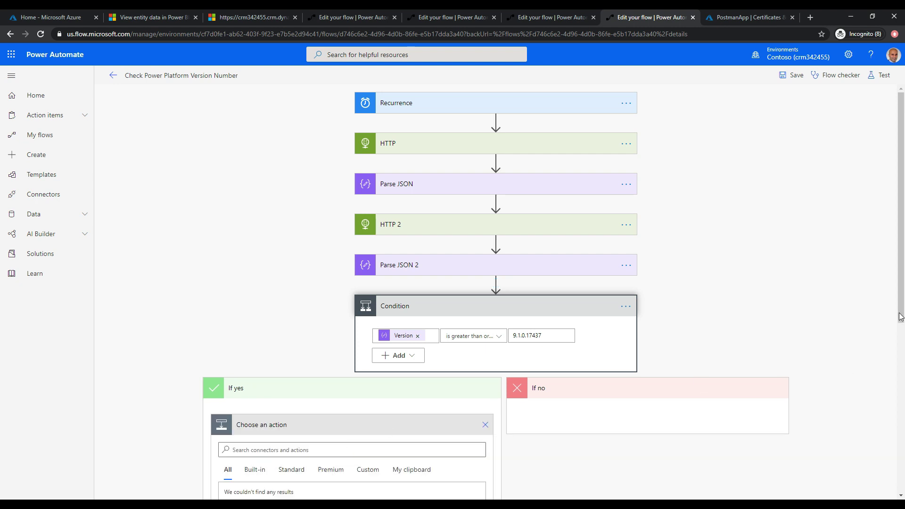
left_click_drag(901, 317, 902, 376)
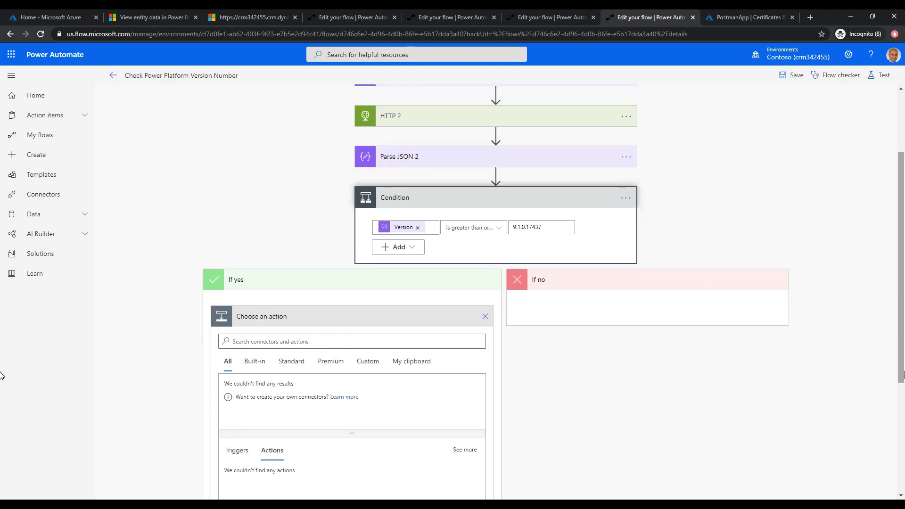
left_click(238, 343)
type("Email")
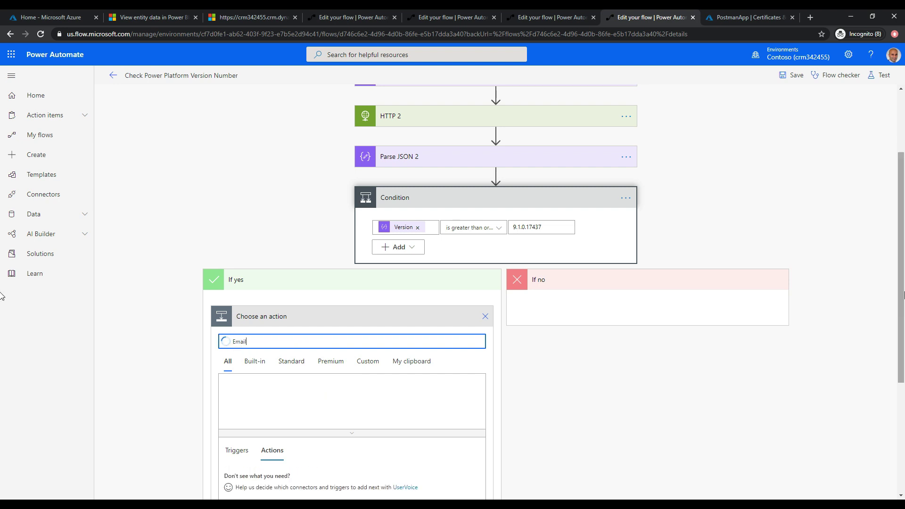
scroll(376, 375, "down", 3)
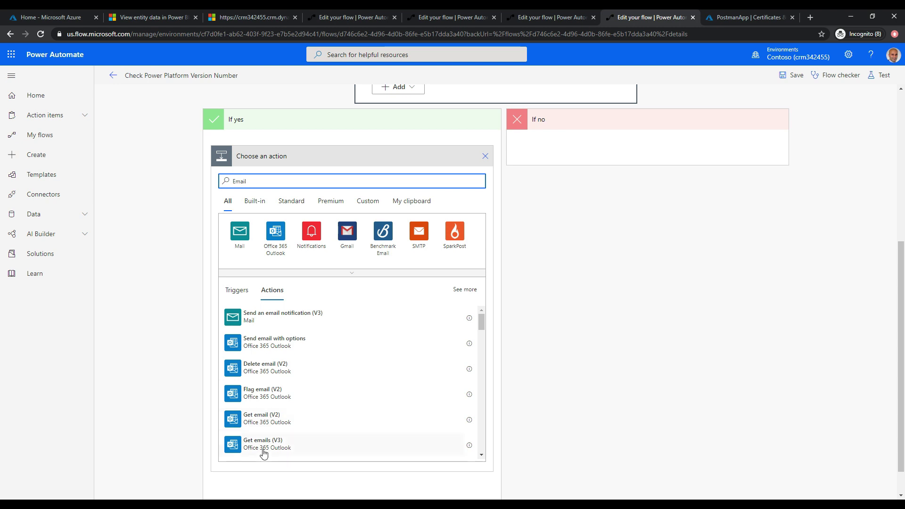
scroll(483, 343, "down", 5)
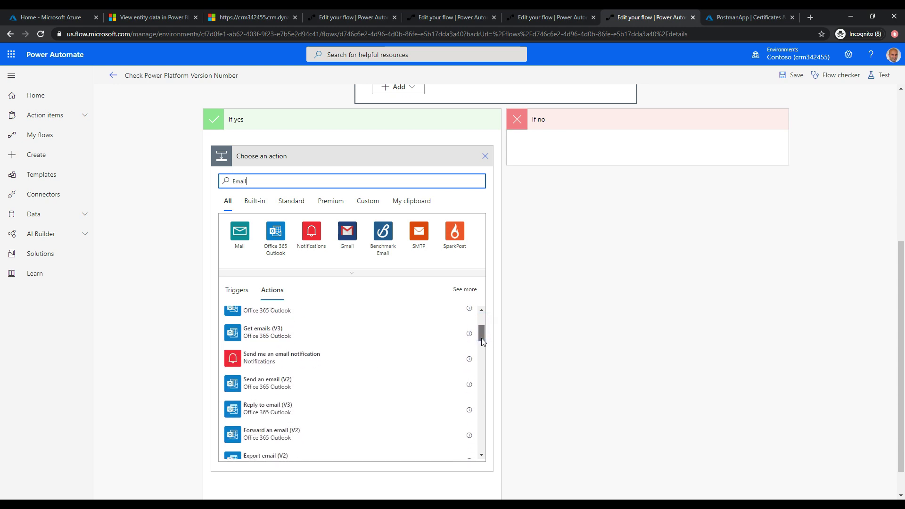
left_click(280, 371)
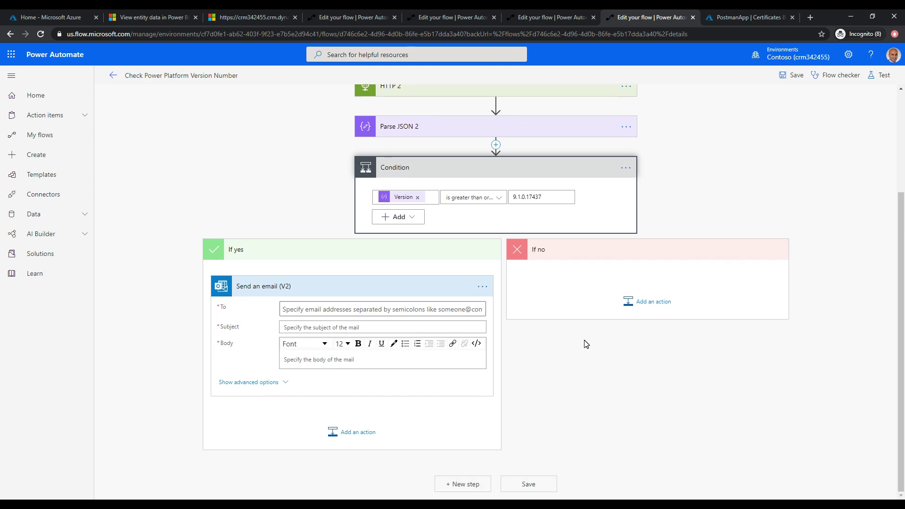
Address the If yes email to the suggested contact with subject 'Woohoo!'.
left_click(369, 314)
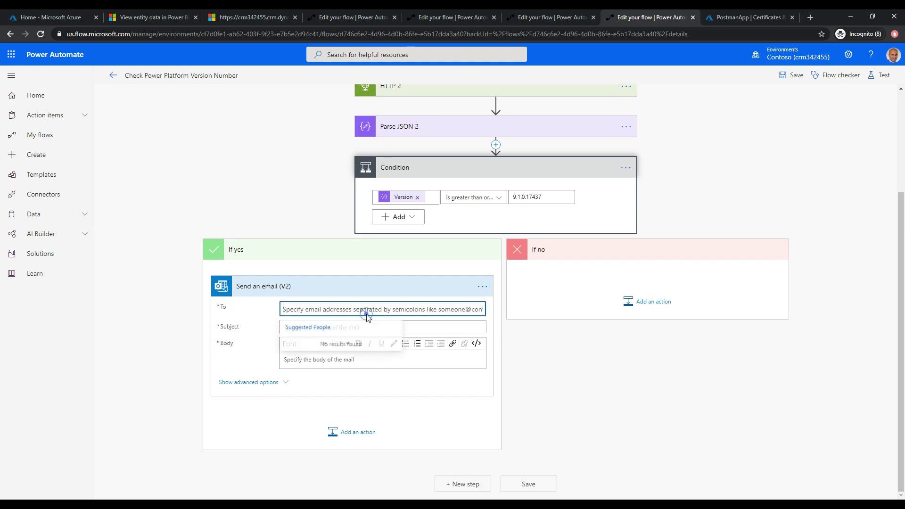
left_click(339, 299)
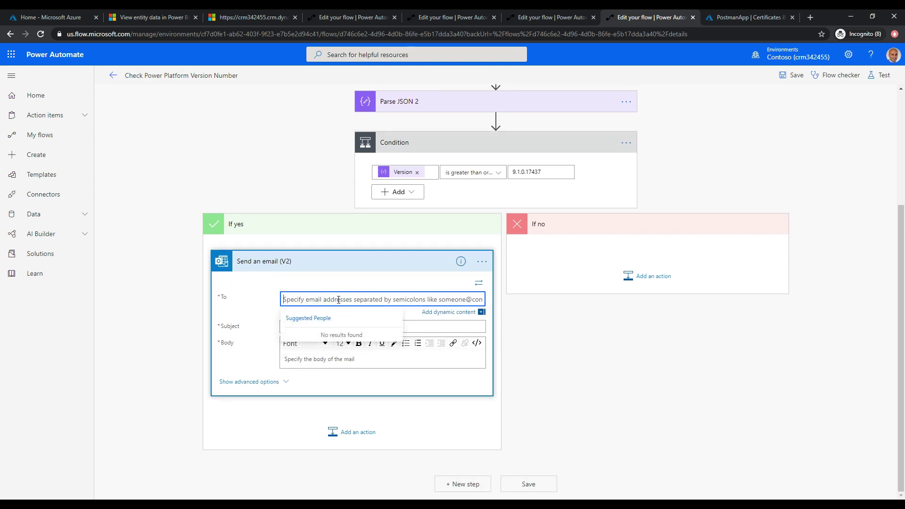
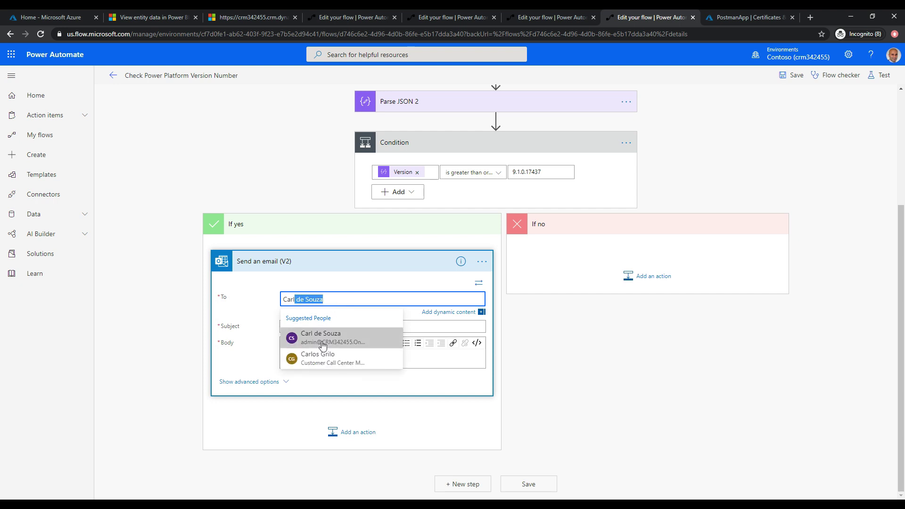
left_click(321, 340)
left_click(316, 326)
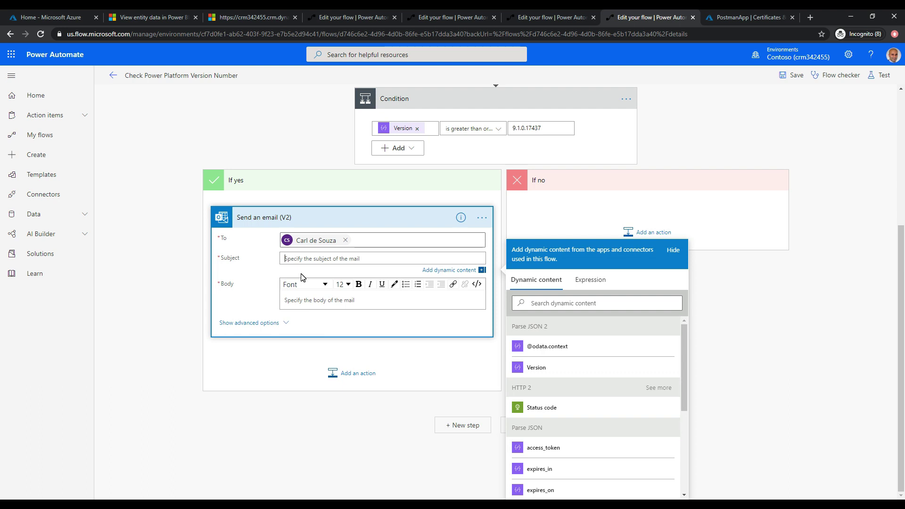
type("Woohoo")
Set the email body to 'Your Power Platform version is' followed by the Version value.
left_click(302, 300)
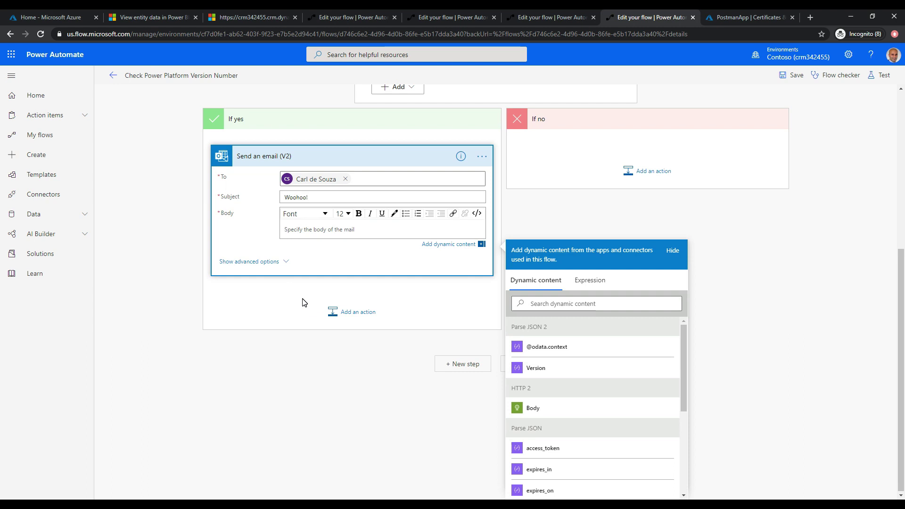
type("Your Power Platform version is")
left_click(542, 370)
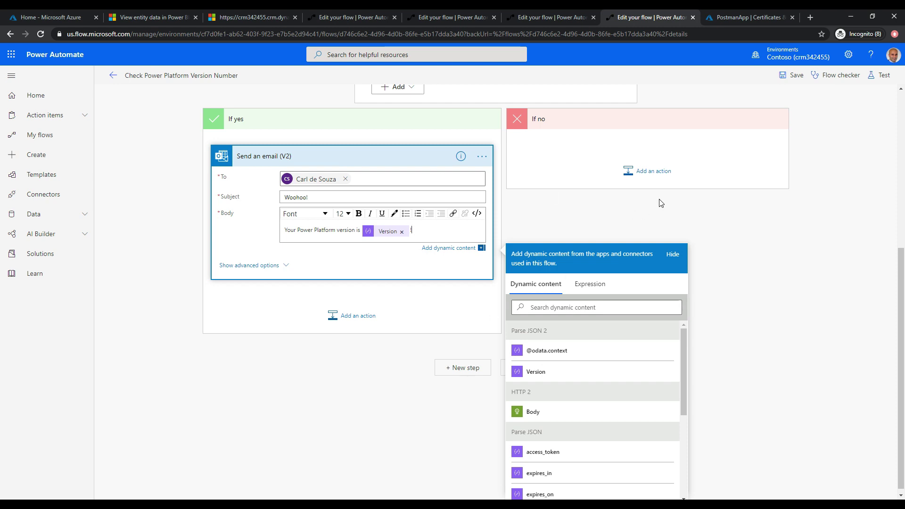
left_click(672, 255)
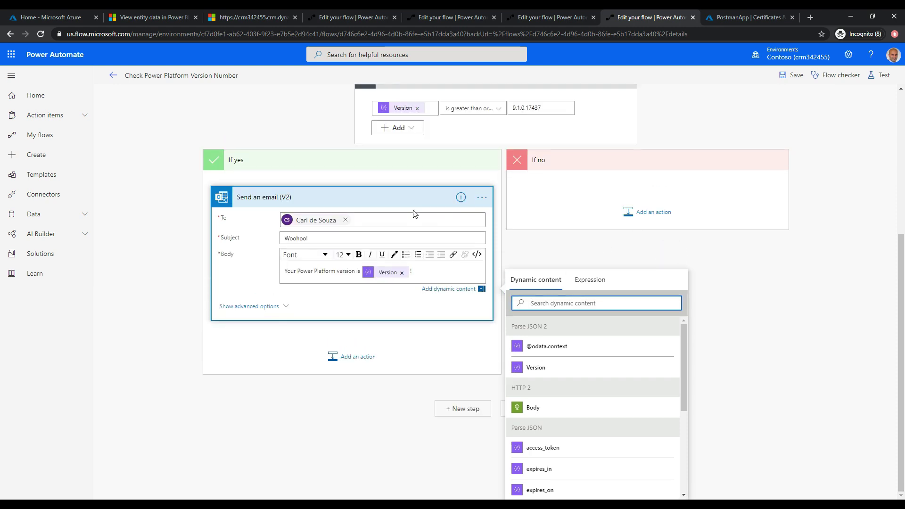
Add a Send an email (V2) action to the If no branch.
left_click(652, 211)
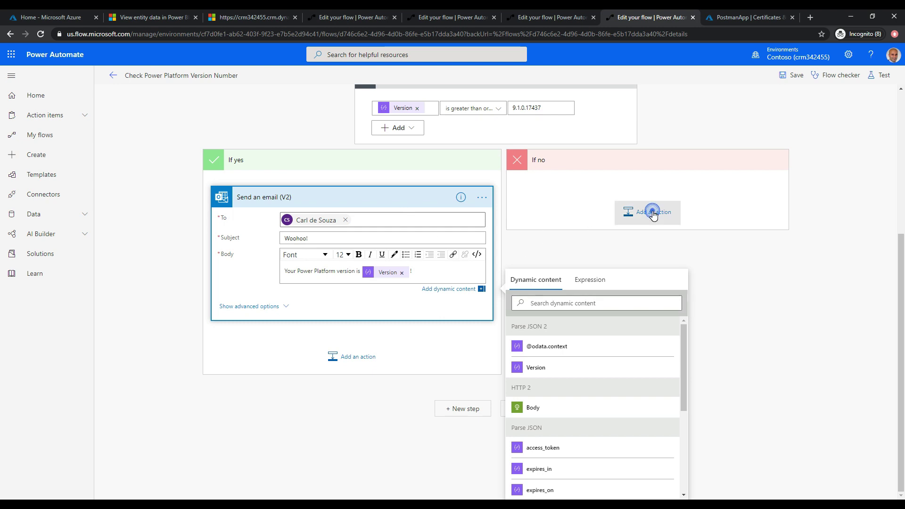
type("Email")
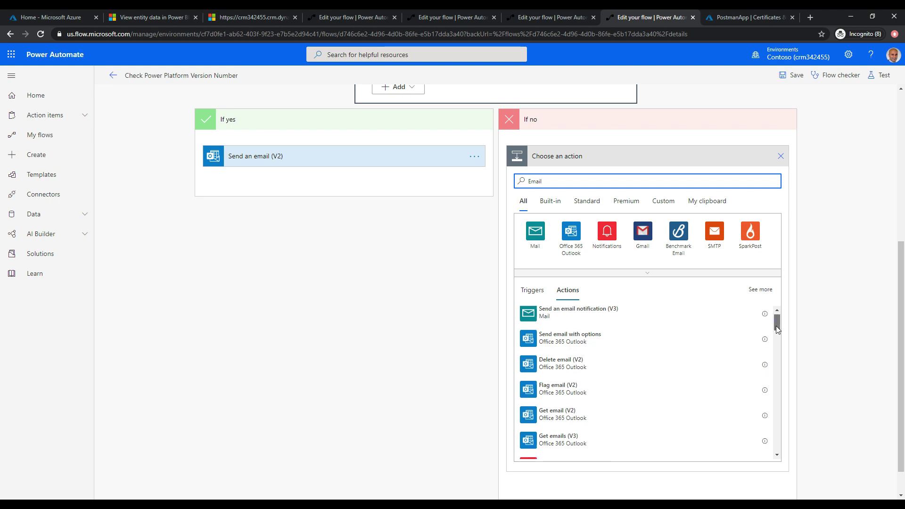
left_click_drag(776, 326, 776, 335)
left_click(607, 386)
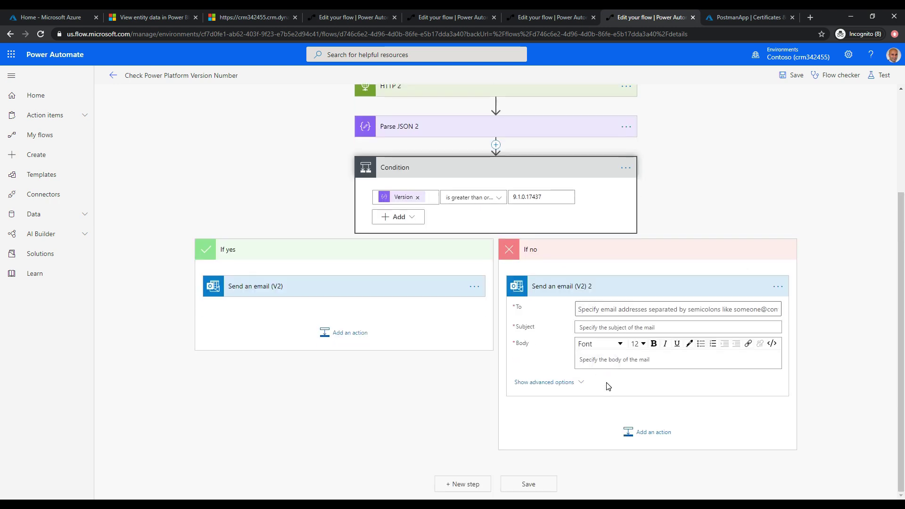
Address the If no email to the suggested contact with subject 'Not yet'.
left_click(594, 300)
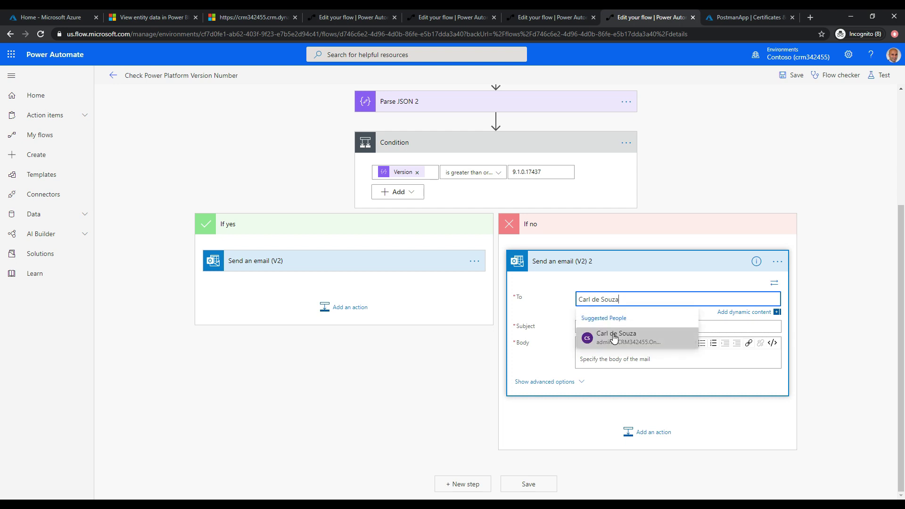
left_click(608, 336)
left_click(615, 327)
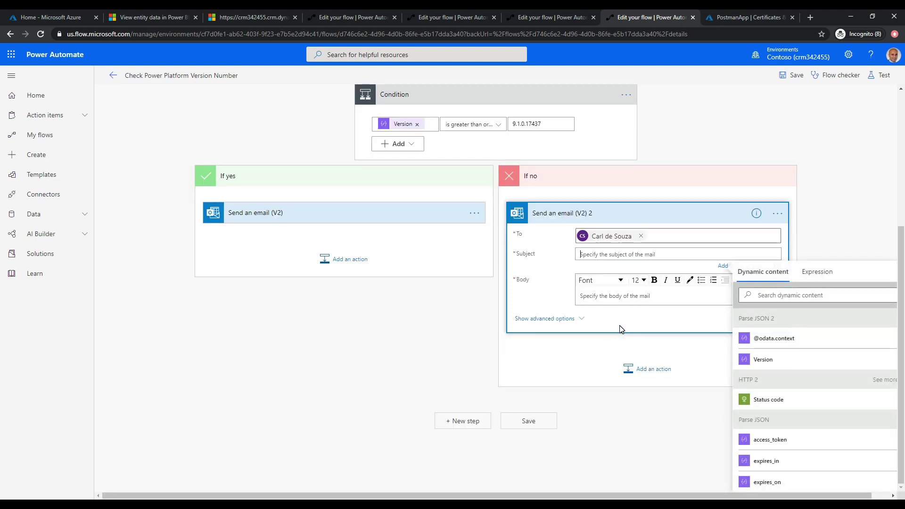
type("Not yet :(")
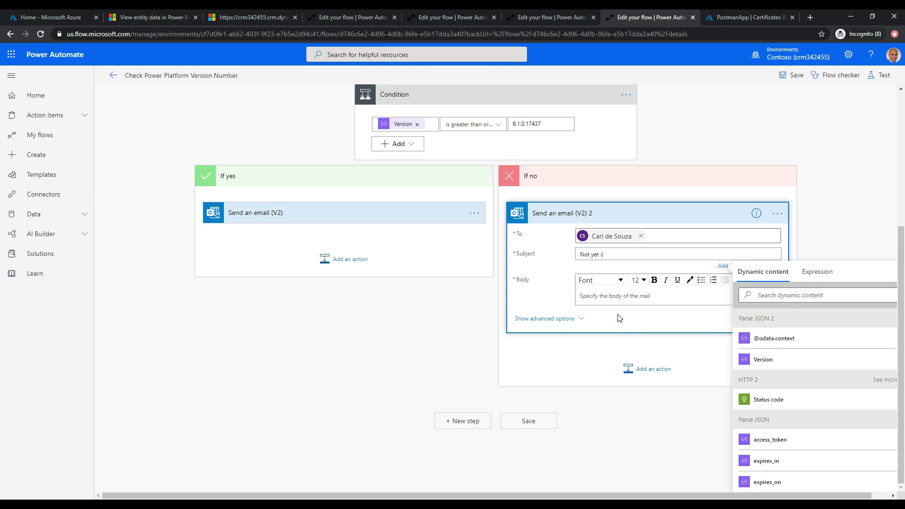
Write the body 'Your Power Platform Version' with the Version value and ':(', then save.
left_click(616, 296)
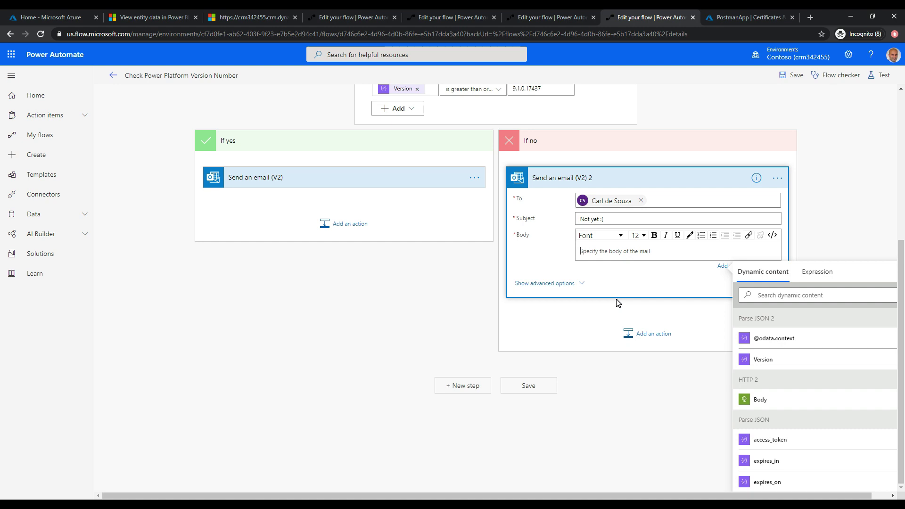
type("Your Power PL")
key("BackSpace")
key("BackSpace")
key("BackSpace")
key("BackSpace")
type("latform Versio")
left_click(786, 369)
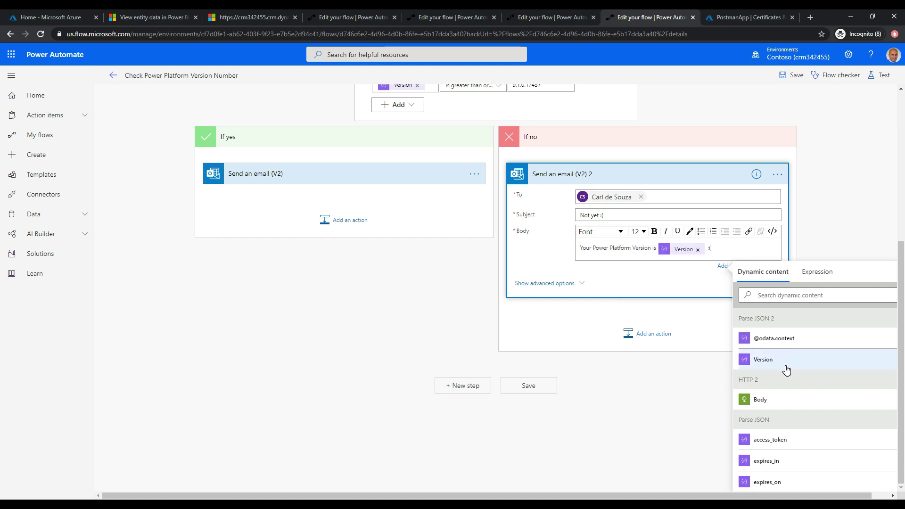
type(":(")
left_click(608, 396)
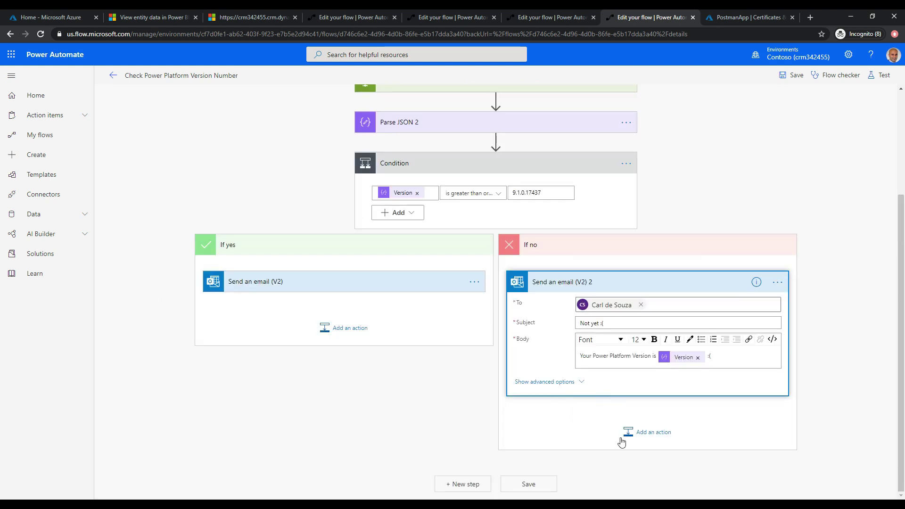
left_click(543, 484)
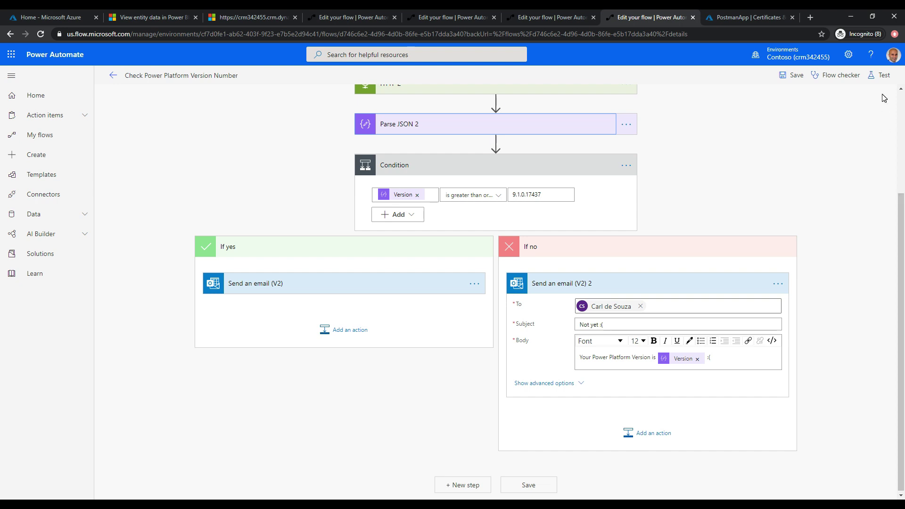
Save and run a manual test, confirming the Condition evaluated false and only If no emailed.
left_click(881, 75)
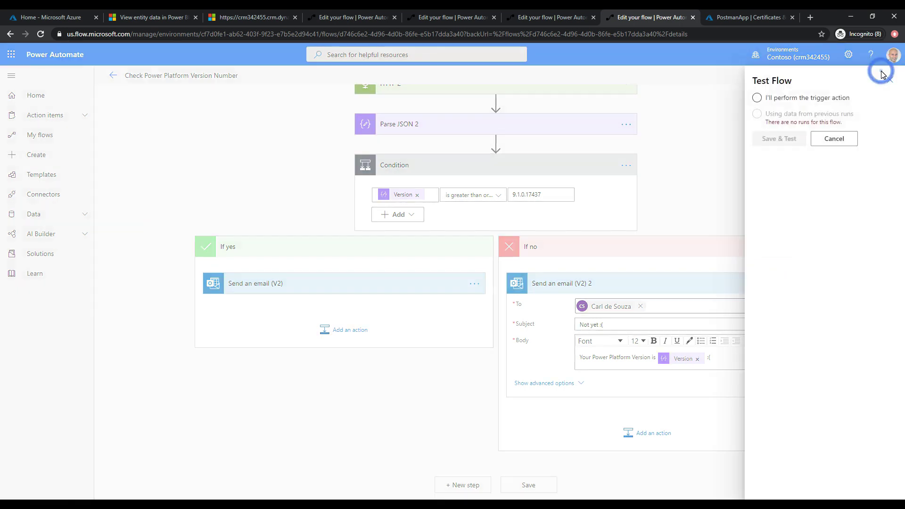
left_click(774, 99)
left_click(779, 140)
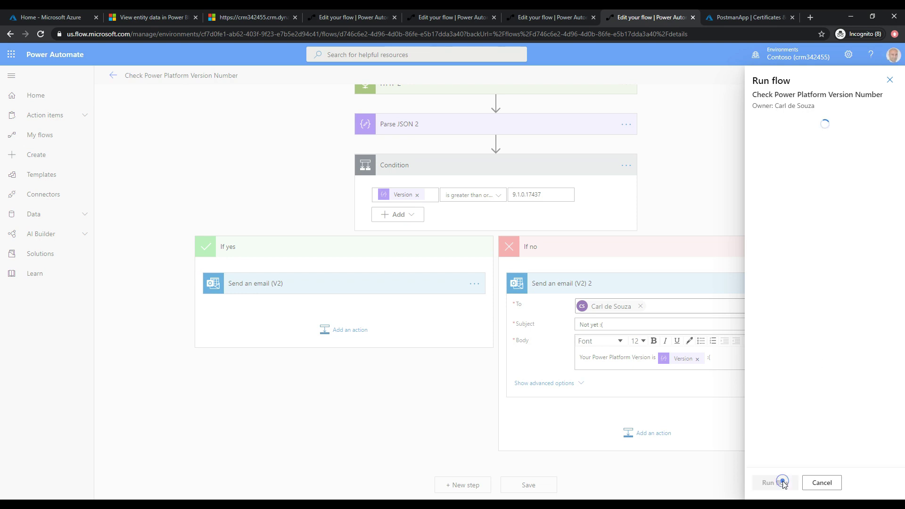
left_click(783, 483)
left_click(784, 483)
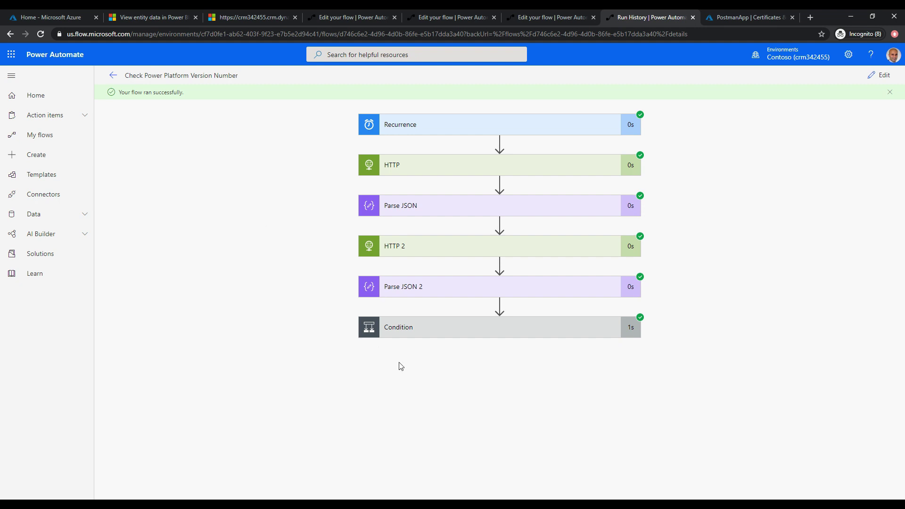
left_click(495, 329)
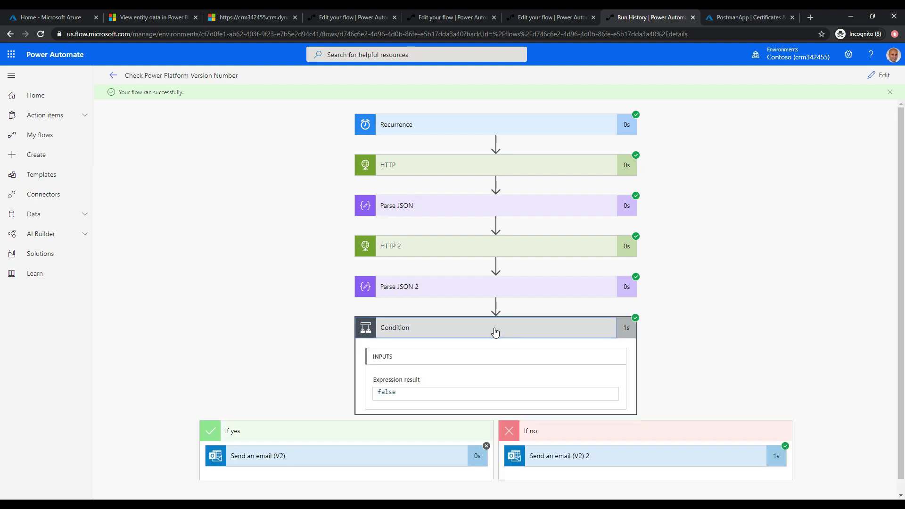
scroll(633, 404, "down", 1)
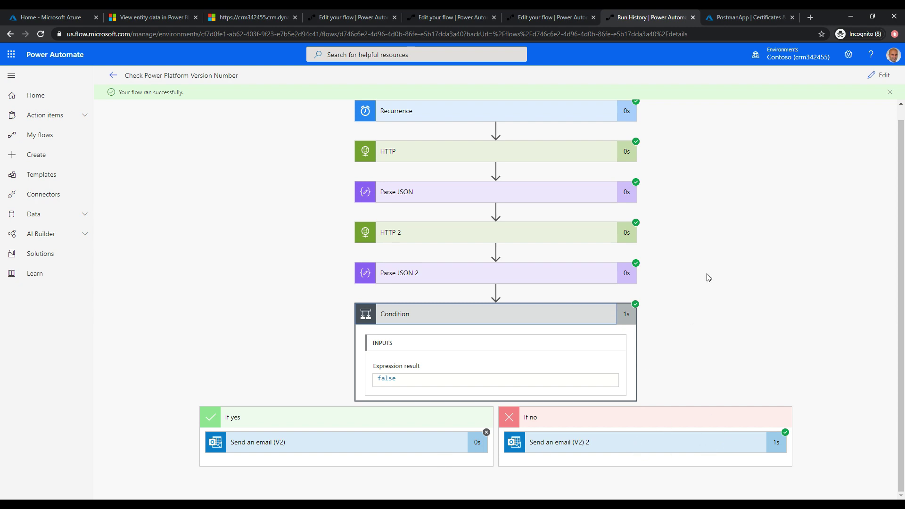
Open Outlook on the web from the Office 365 app launcher.
left_click(6, 55)
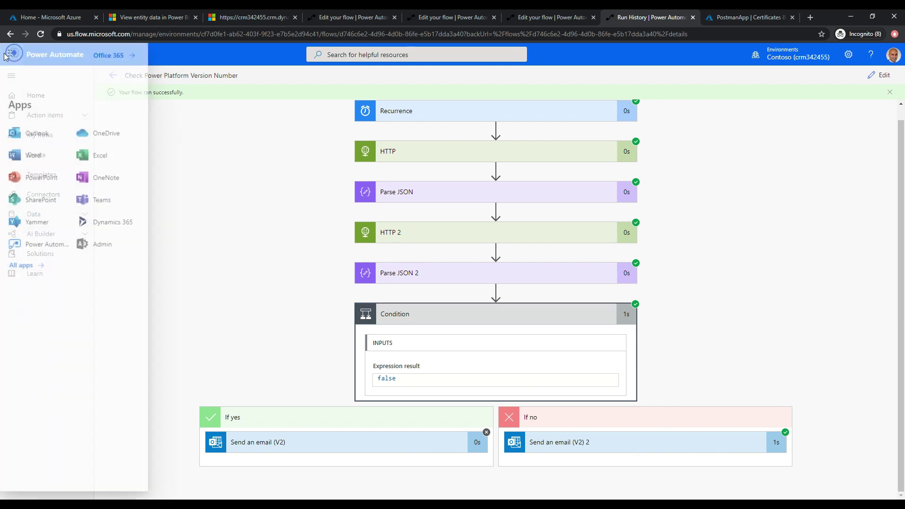
left_click(50, 133)
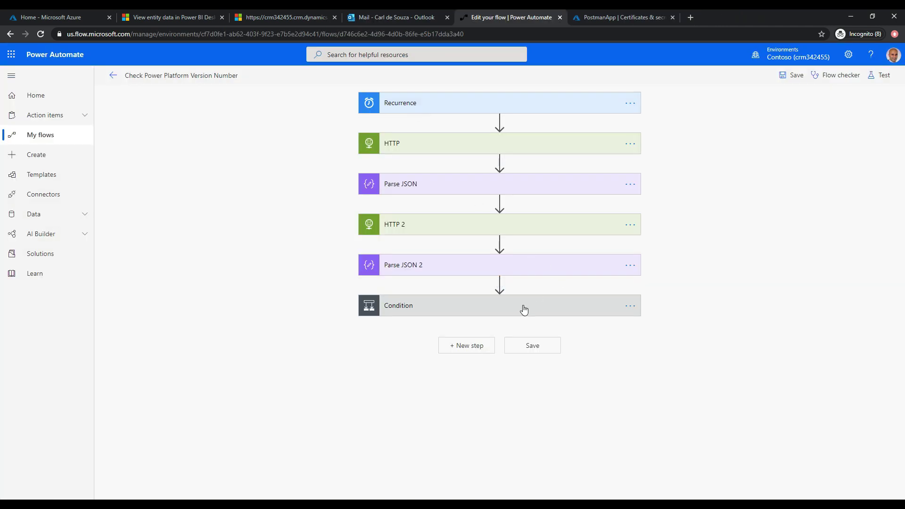
Change the Condition's comparison value from 9.1.0.17437 to 9.1.0.17000 and save.
left_click(523, 307)
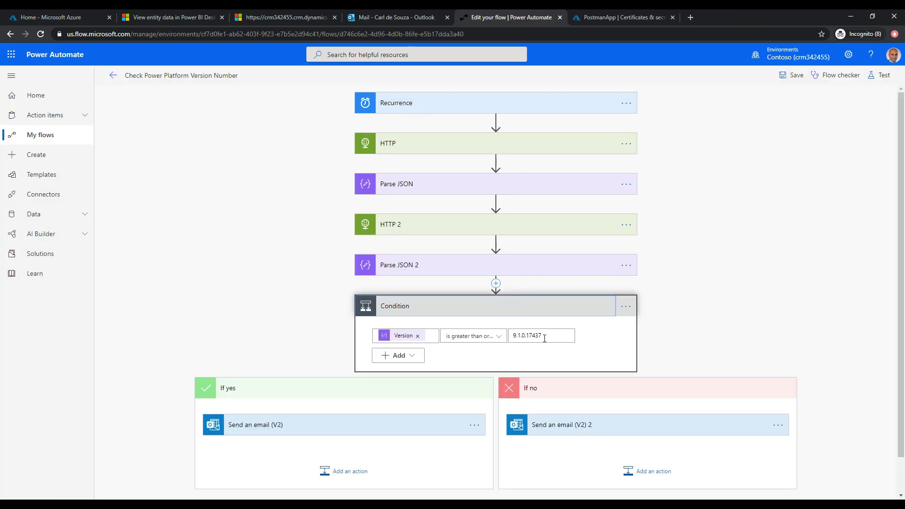
left_click_drag(547, 336, 532, 336)
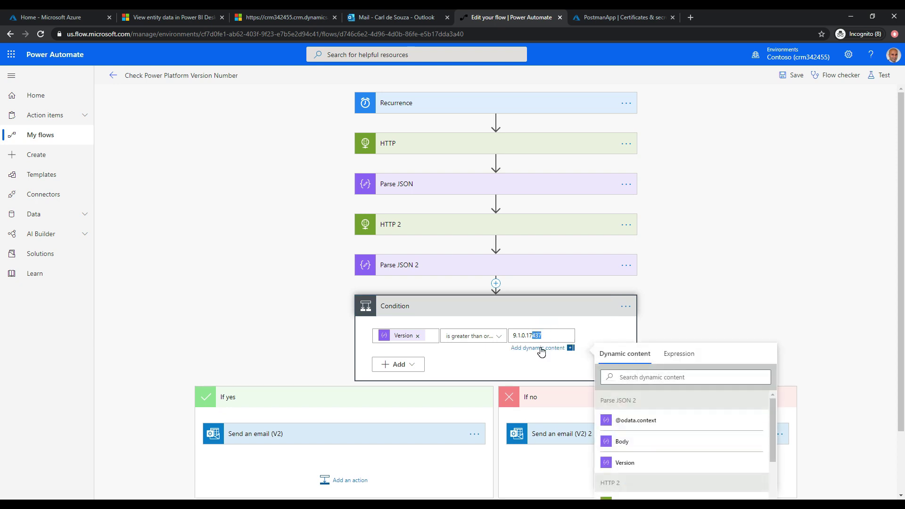
type("000")
left_click(741, 282)
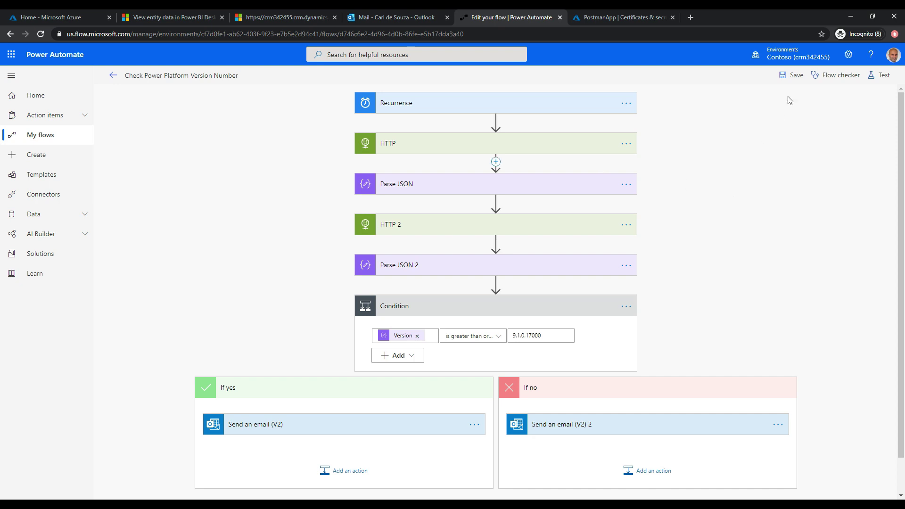
left_click(791, 79)
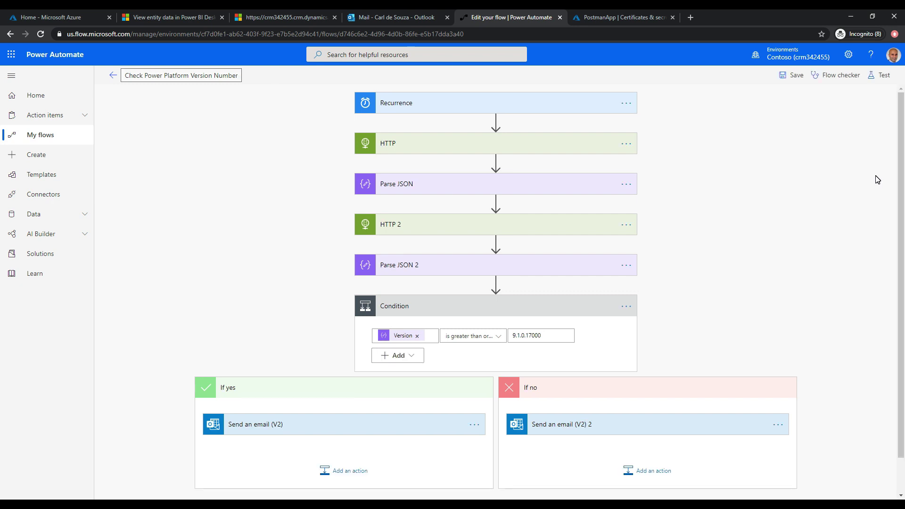
Start a new manual test run of the flow.
left_click(885, 76)
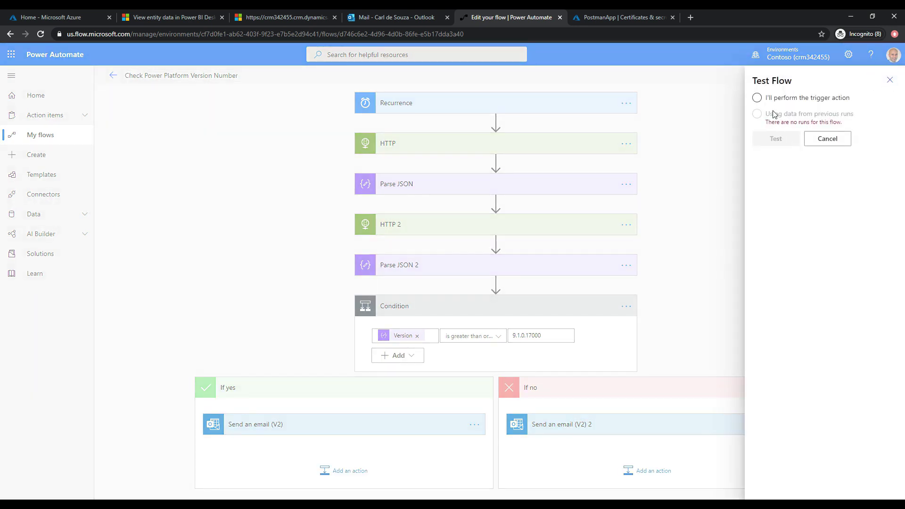
left_click(767, 97)
left_click(770, 141)
left_click(776, 482)
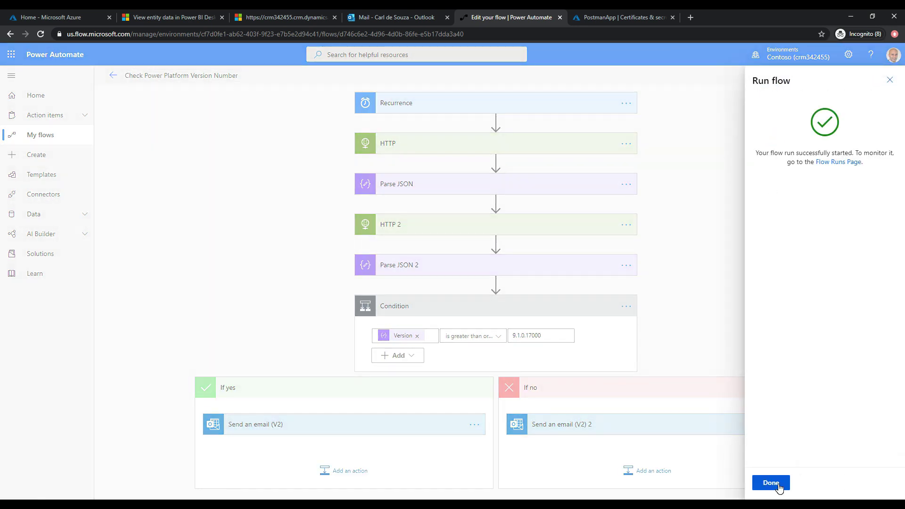
Confirm the Condition evaluated true and the 'Woohoo!' email reports version 9.1.0.17162.
left_click(837, 162)
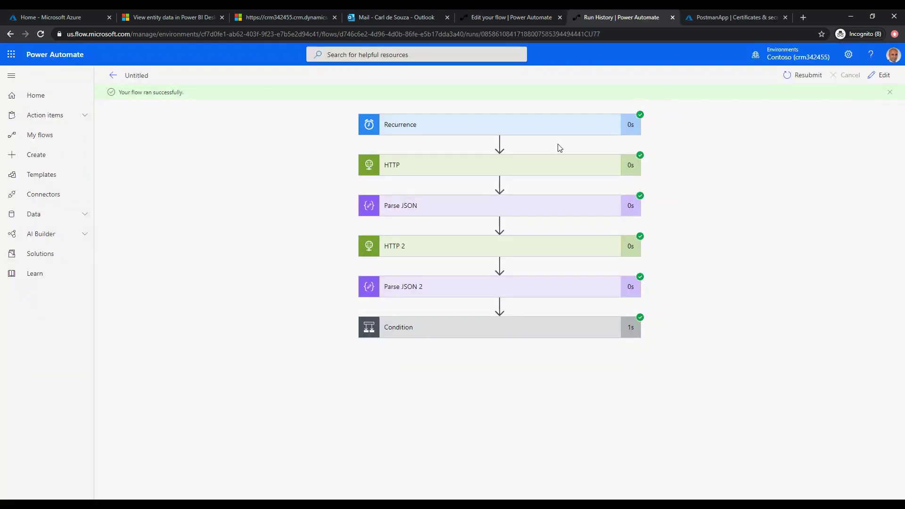
left_click(448, 331)
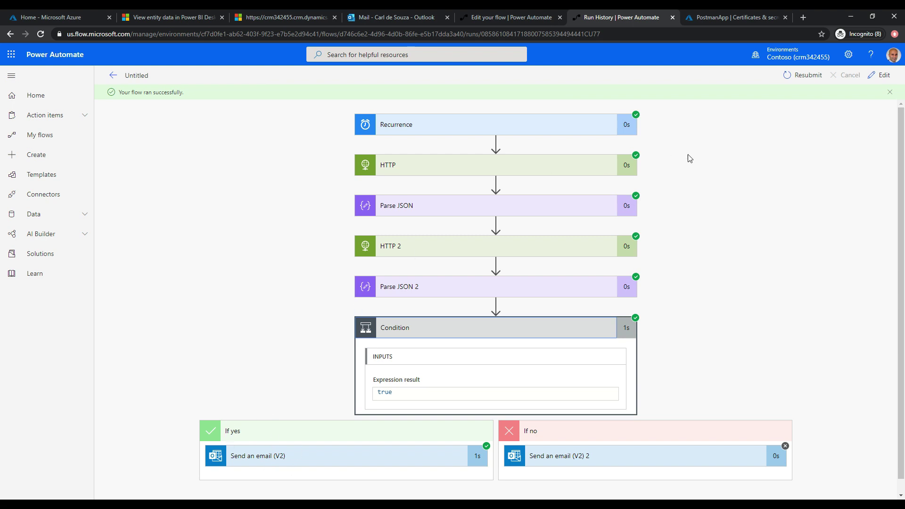
left_click(384, 14)
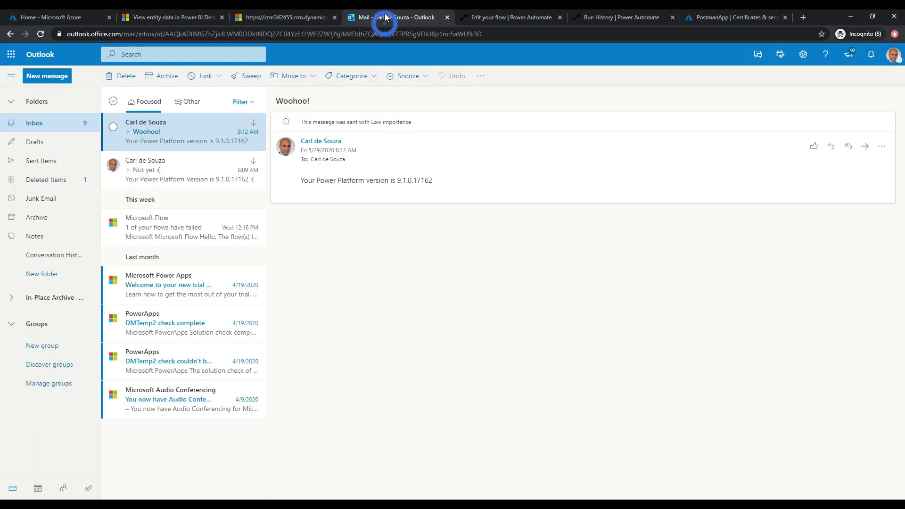